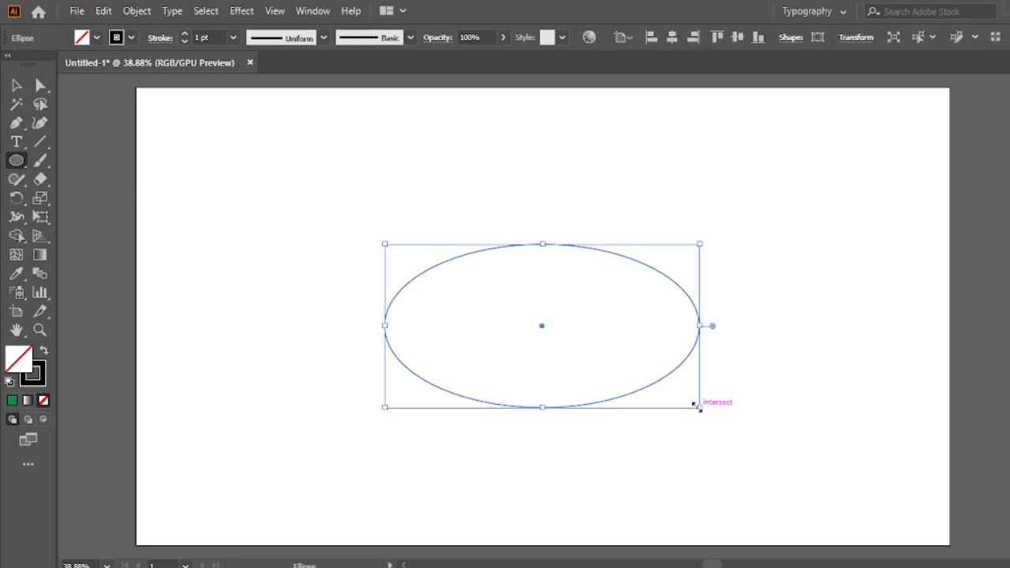
- Align the ellipse to the centre of the artboard
key(v)
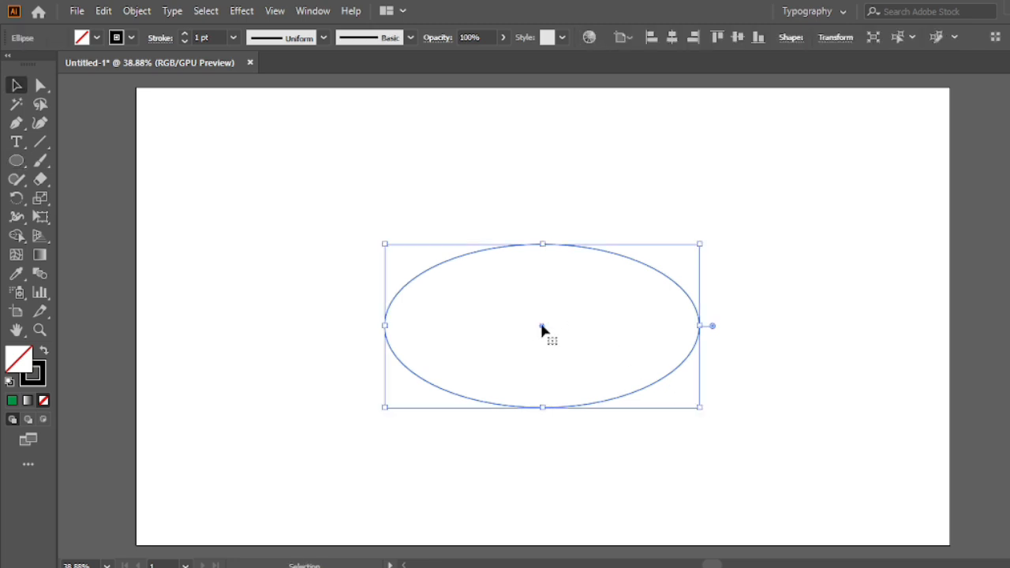
click(621, 37)
click(660, 90)
click(738, 37)
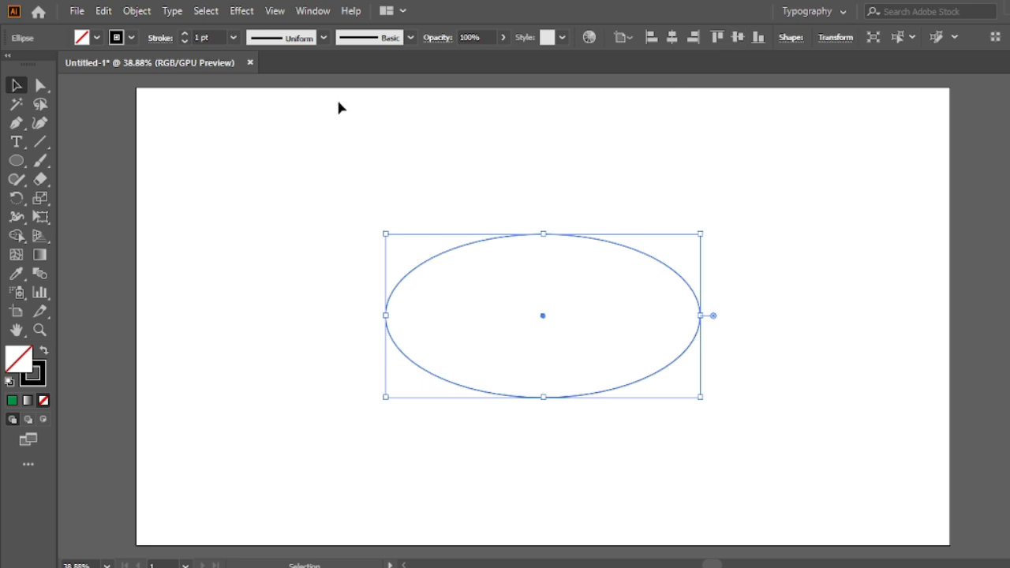
- Set the ellipse's stroke weight to 16 pt
click(233, 37)
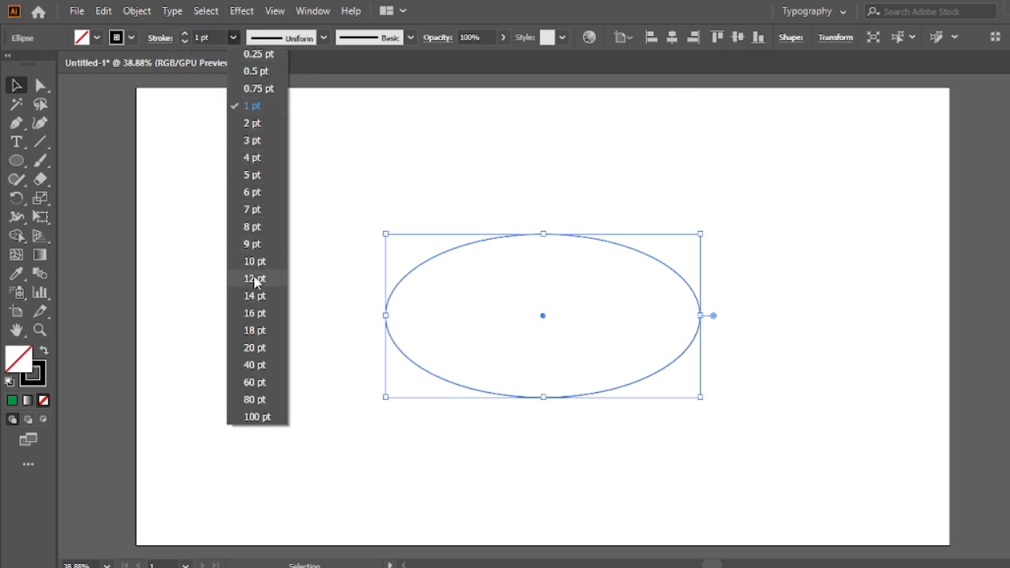
click(254, 314)
click(272, 189)
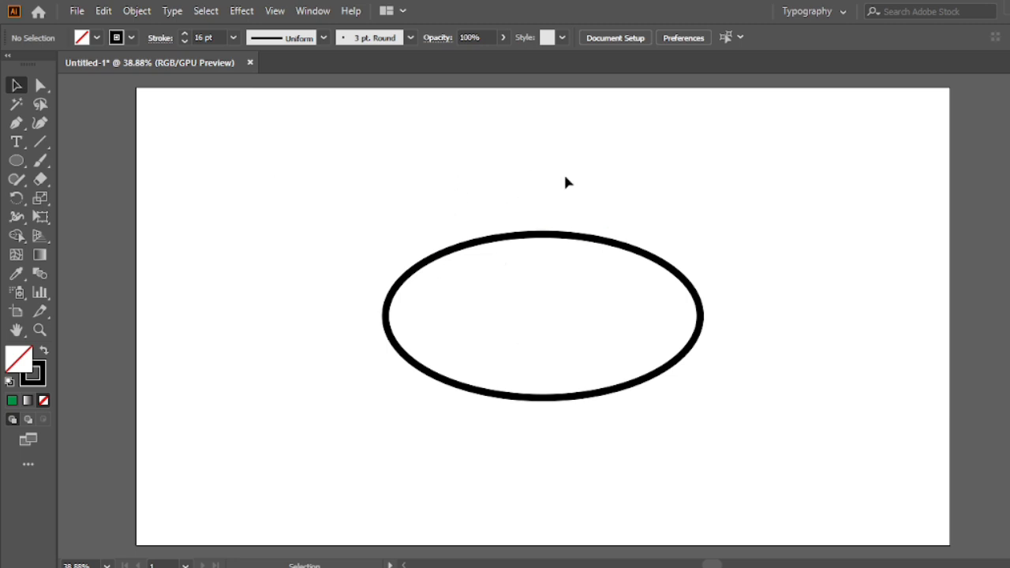
- Add the text "GFX ADOBE" above the ellipse and enlarge it to about 124 pt
drag(16, 142, 88, 136)
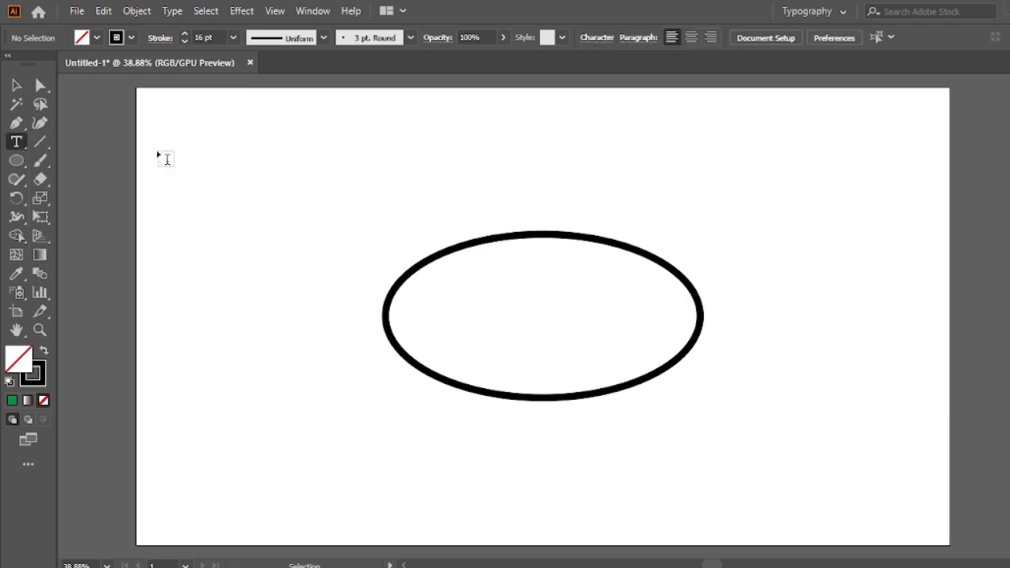
click(430, 159)
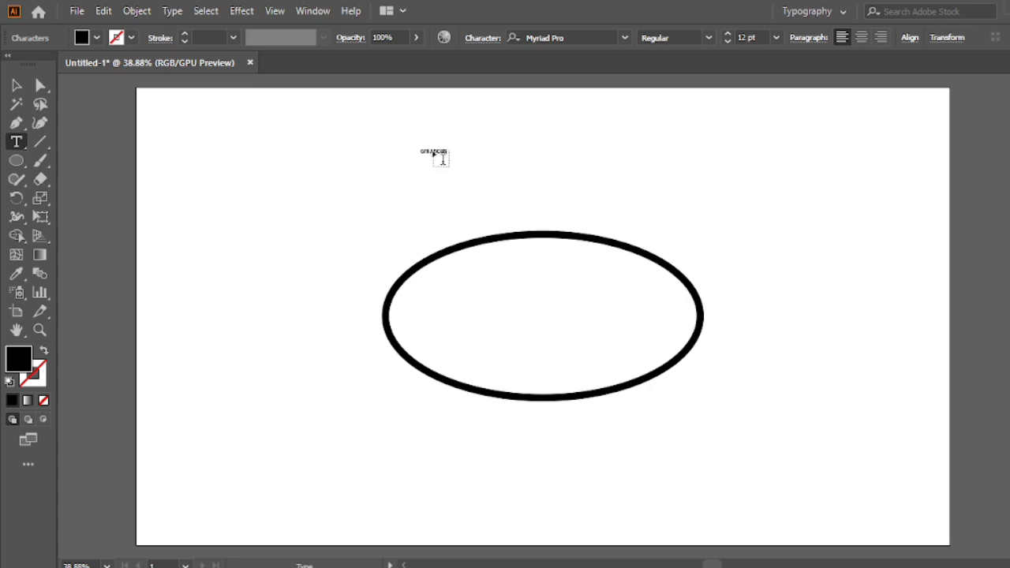
click(17, 85)
drag(448, 161, 679, 296)
drag(626, 179, 484, 165)
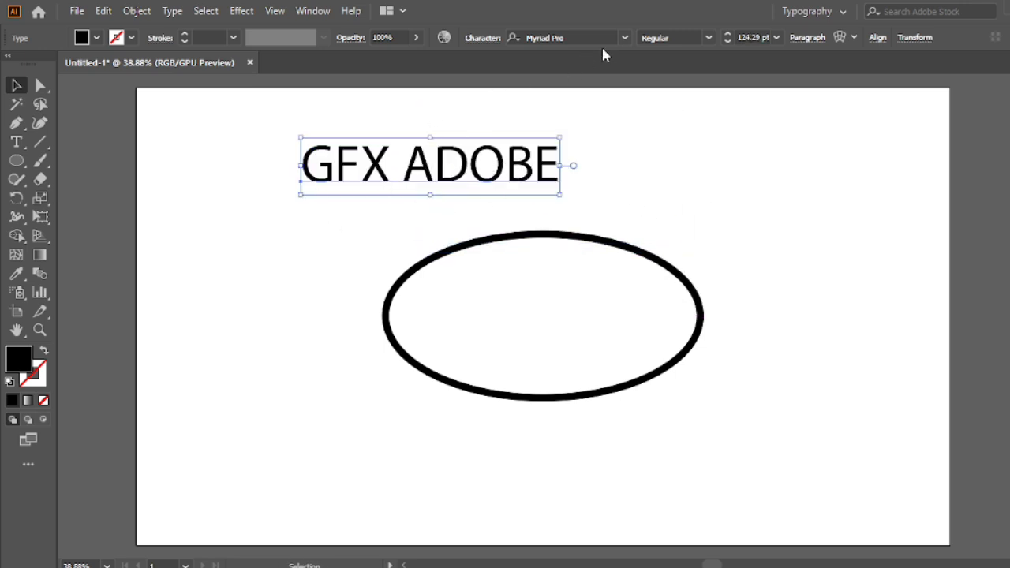
- Set the GFX ADOBE text's font to Neue Helvetica W01 79 Comp Bold and scale it to about 132 pt
click(624, 37)
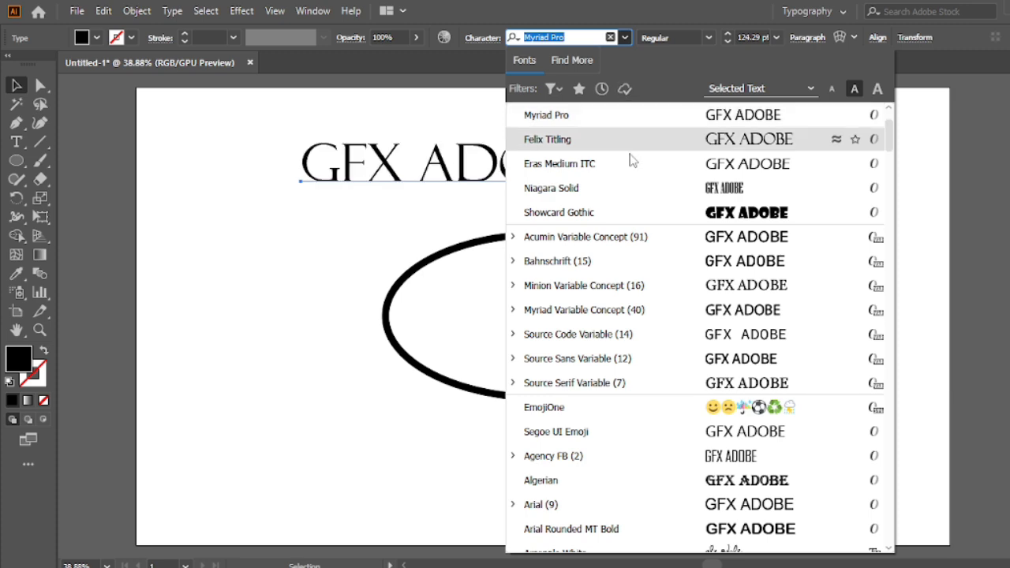
scroll(627, 226, down, 4)
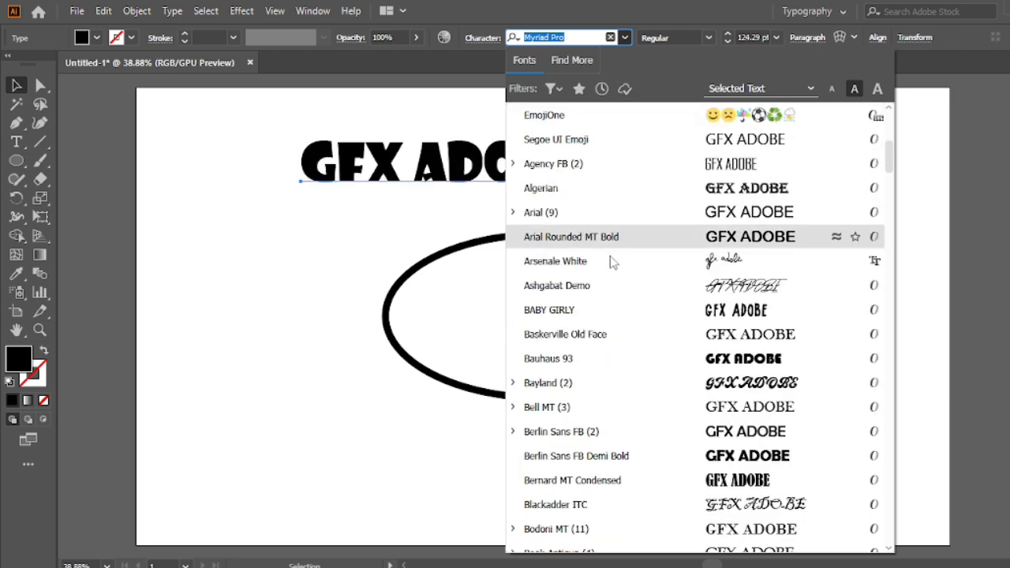
scroll(610, 256, down, 1)
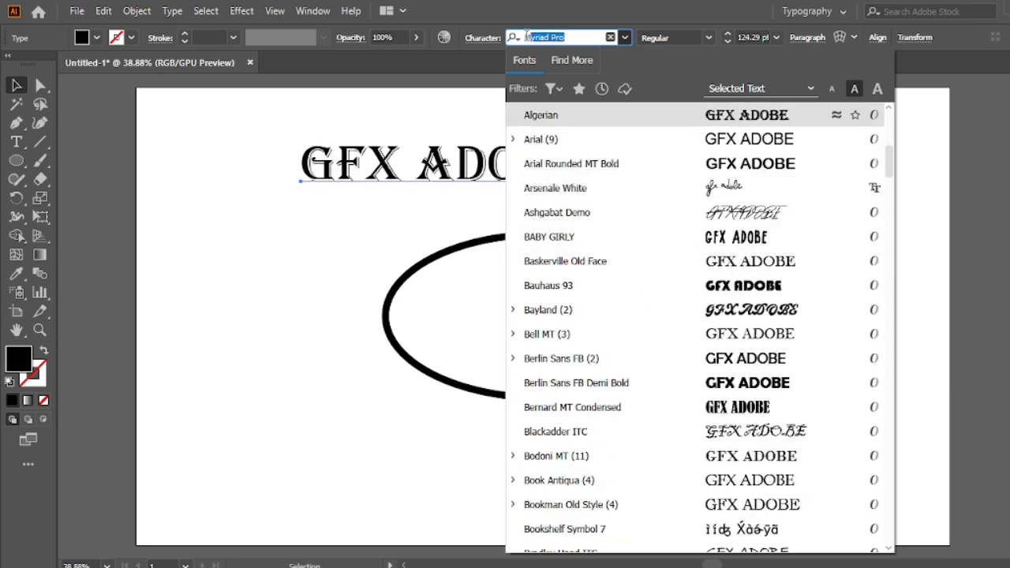
text(N)
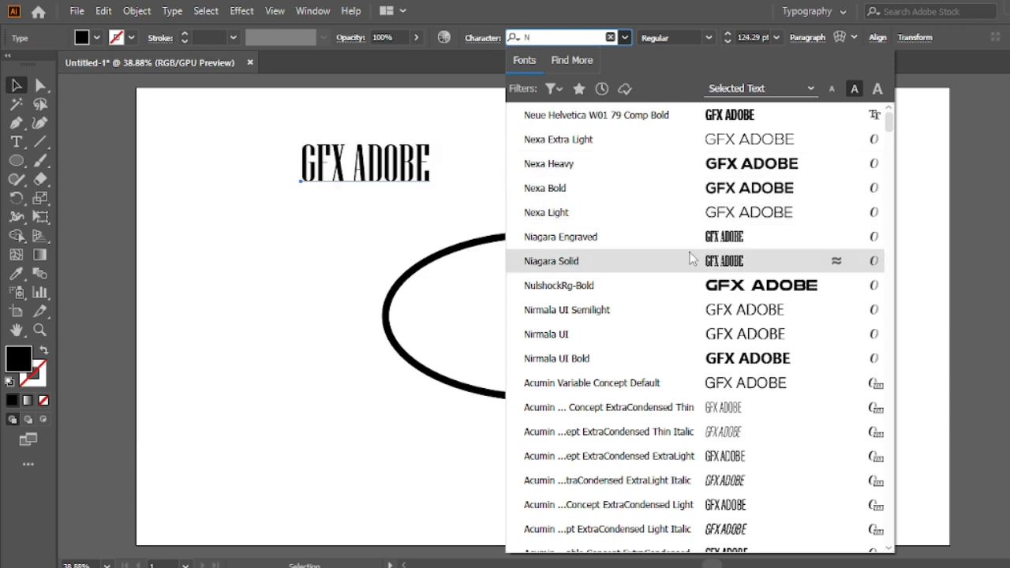
click(667, 115)
click(450, 147)
drag(415, 168, 478, 173)
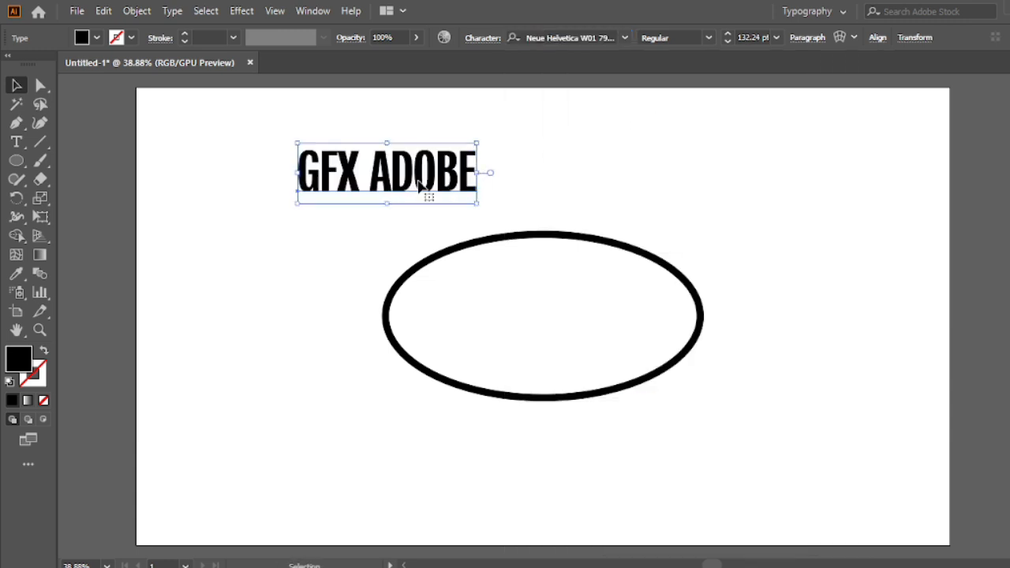
- Change the GFX ADOBE text's font to Haettenschweiler and enlarge it to about 137 pt
click(400, 105)
click(349, 150)
click(371, 115)
click(457, 166)
click(624, 37)
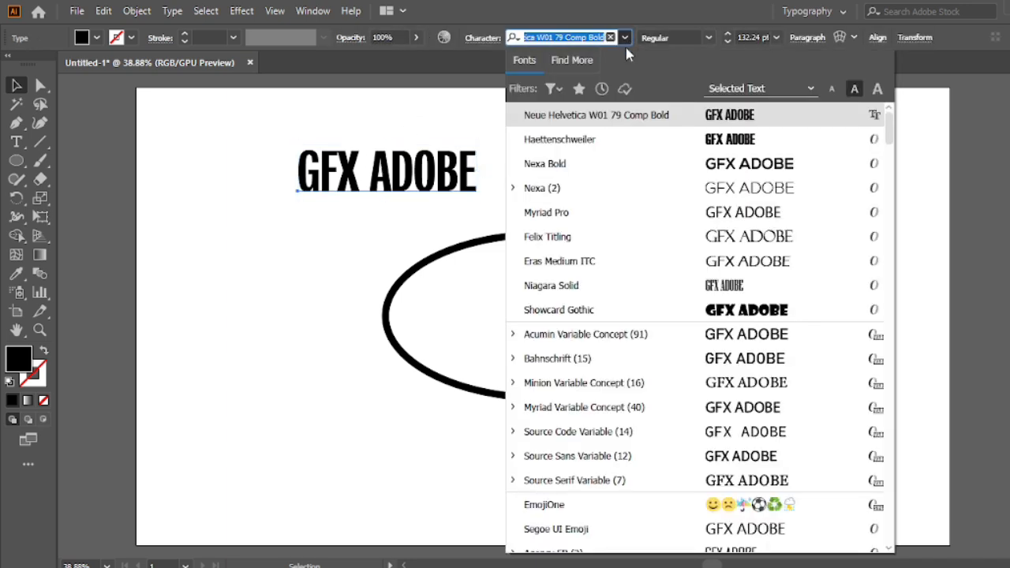
click(637, 139)
mouse_move(464, 172)
mouse_down()
mouse_move(454, 158)
mouse_move(478, 161)
mouse_up()
click(498, 140)
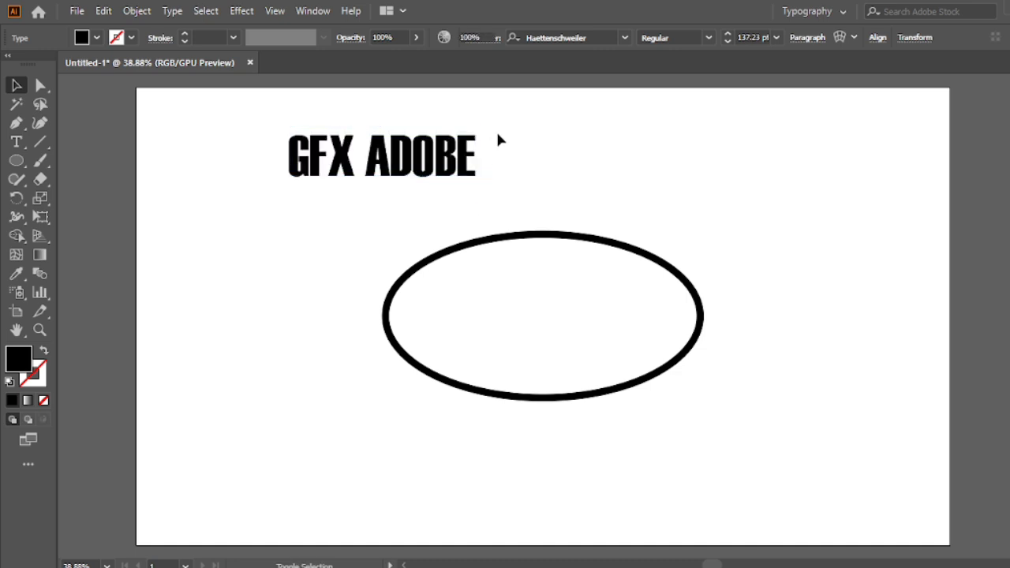
- Thicken the ellipse's outline to a stroke weight of 40 pt
click(439, 162)
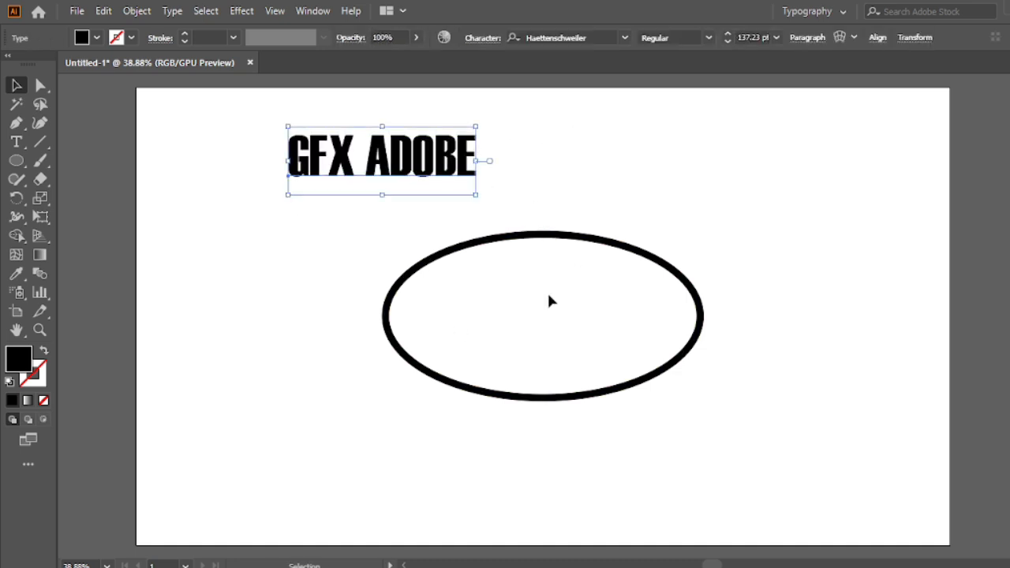
drag(513, 292, 513, 292)
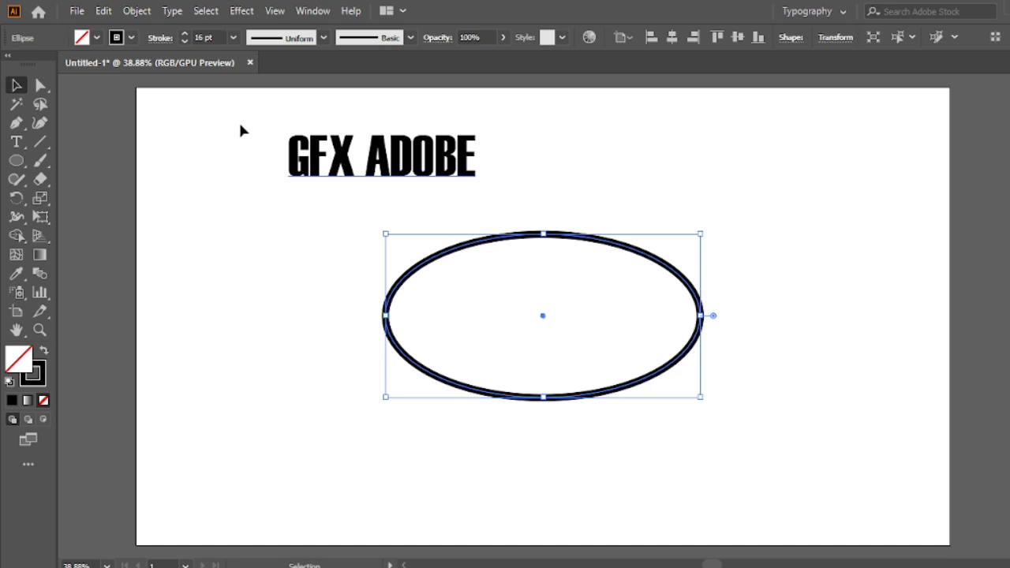
click(205, 37)
click(234, 38)
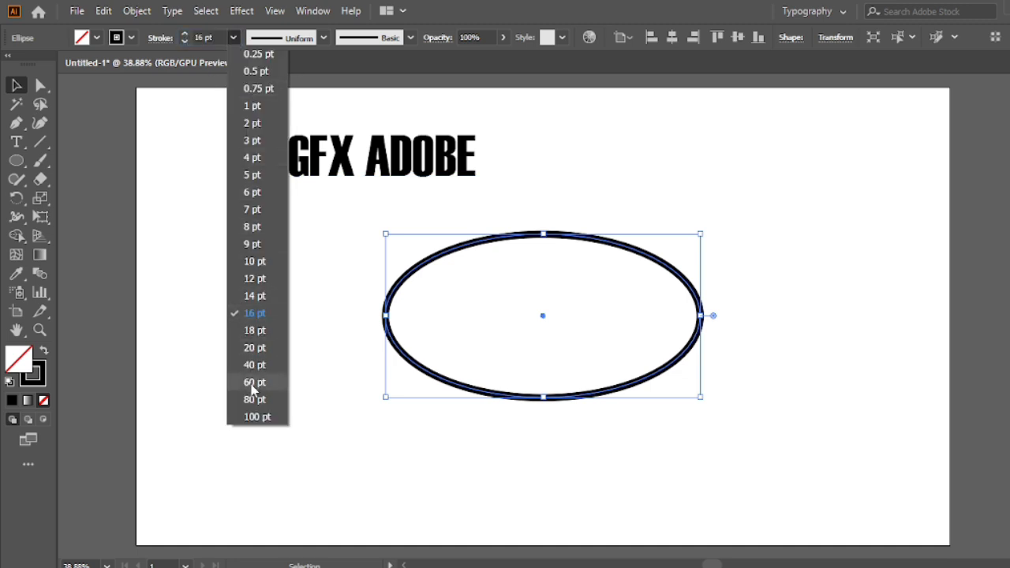
click(252, 386)
click(234, 37)
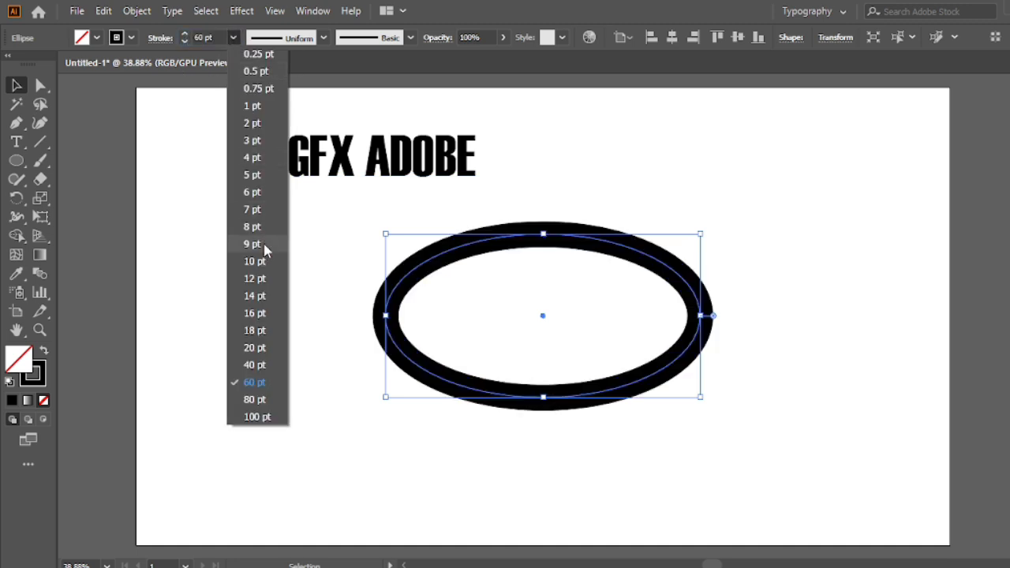
click(261, 362)
click(271, 287)
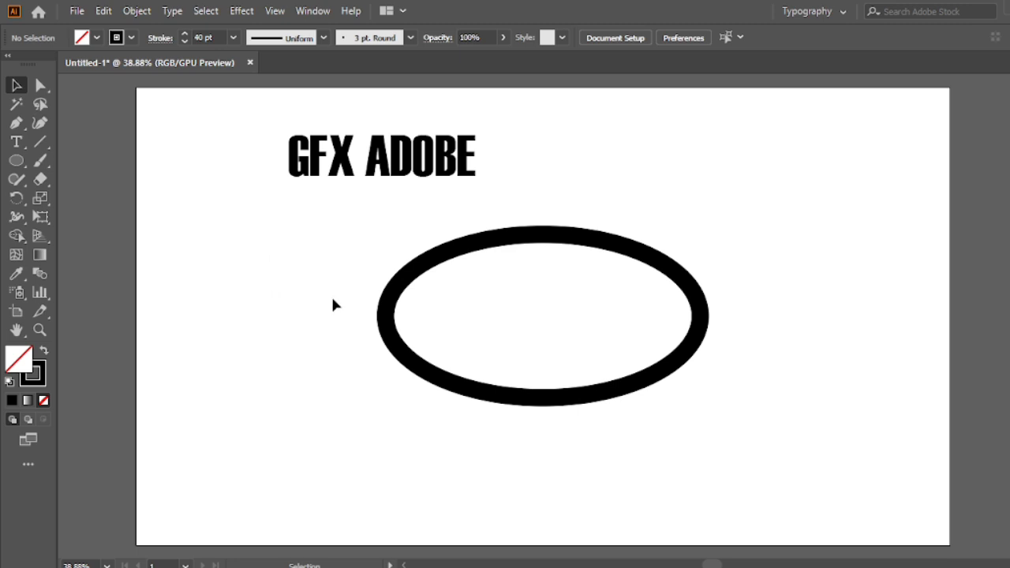
- Enlarge the GFX ADOBE text to about 160 pt and convert it to outlines
click(315, 161)
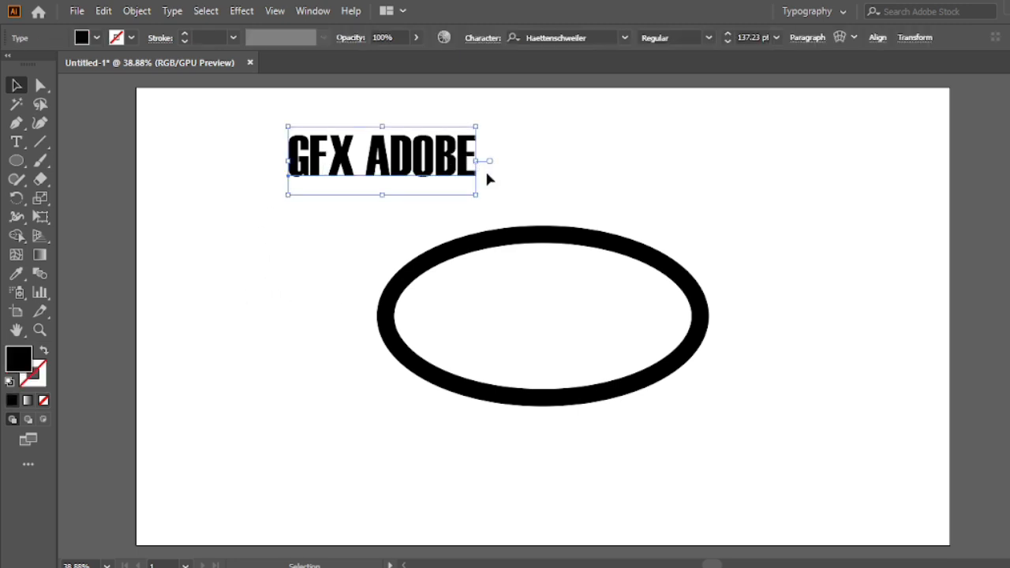
drag(482, 164, 509, 162)
click(558, 128)
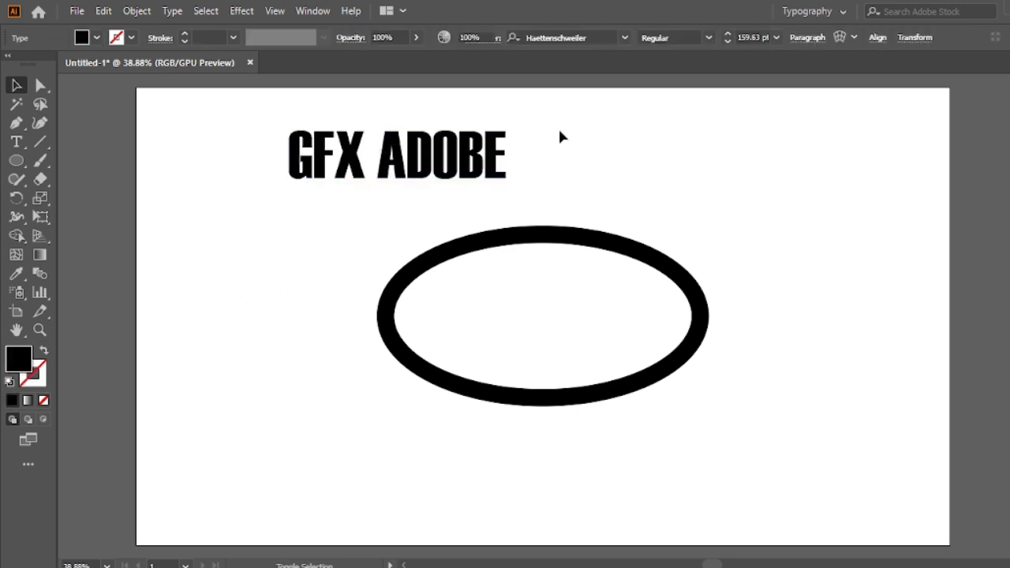
click(450, 162)
right_click(409, 138)
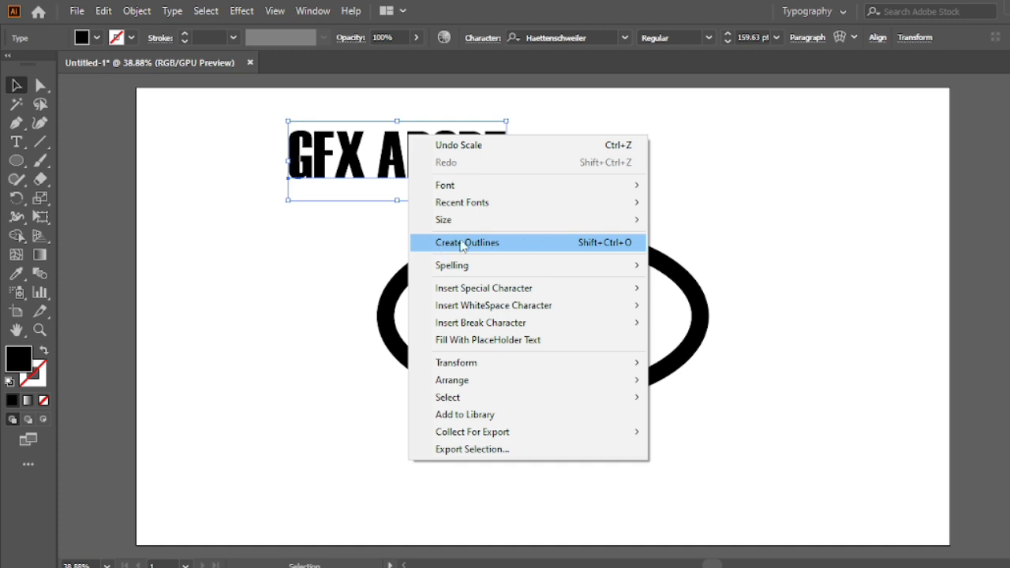
click(485, 244)
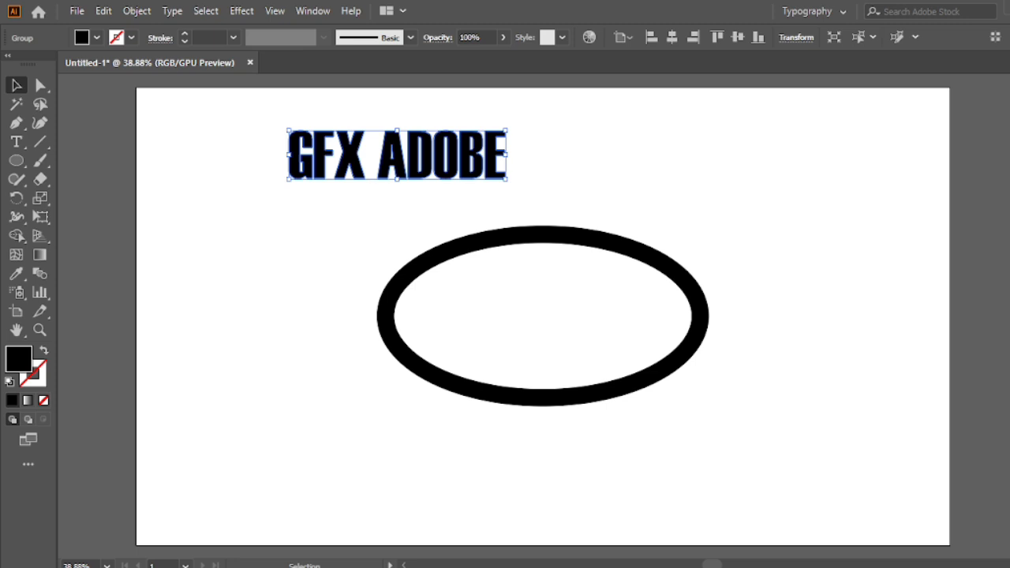
- Show the Brushes panel near the artboard's upper edge and close the Pathfinder panel
key(ctrl+shift+F9)
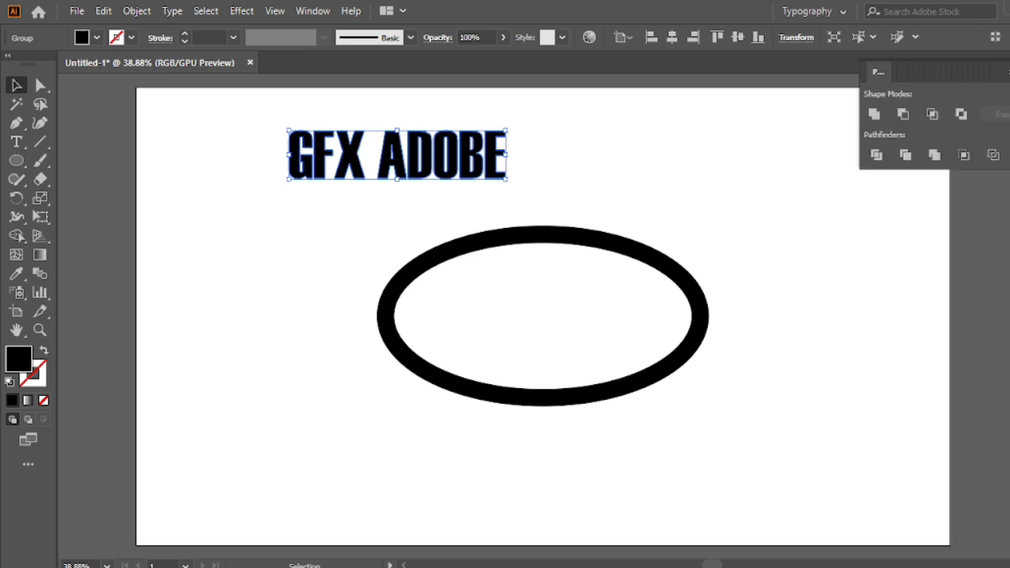
click(313, 10)
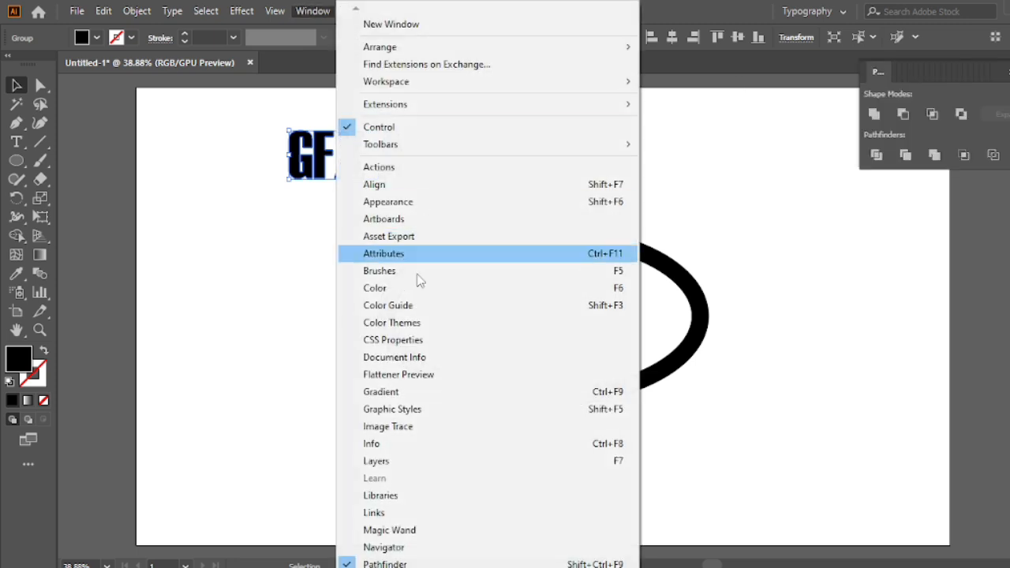
click(455, 276)
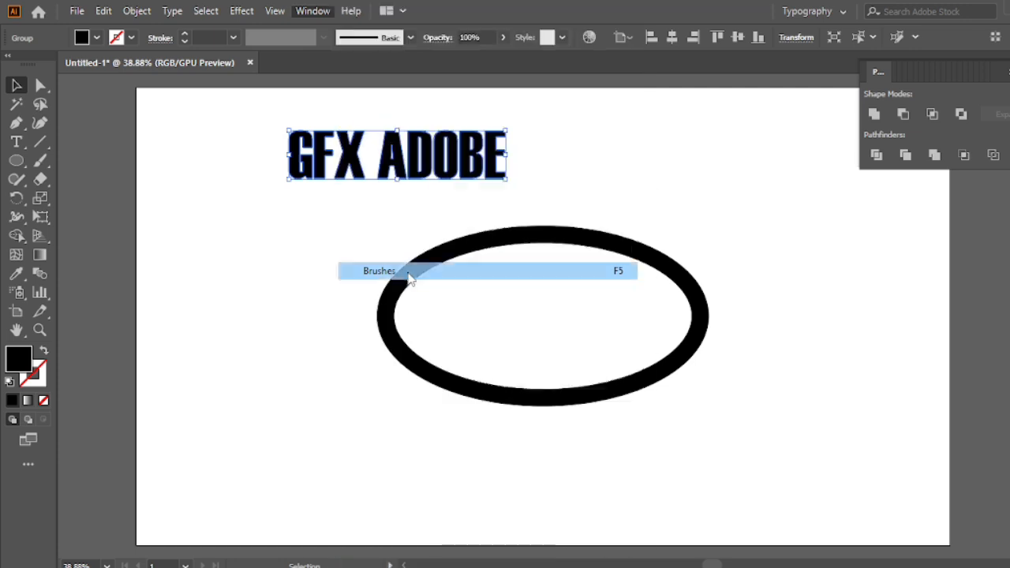
mouse_move(455, 208)
mouse_down()
mouse_move(670, 171)
mouse_move(874, 99)
mouse_up()
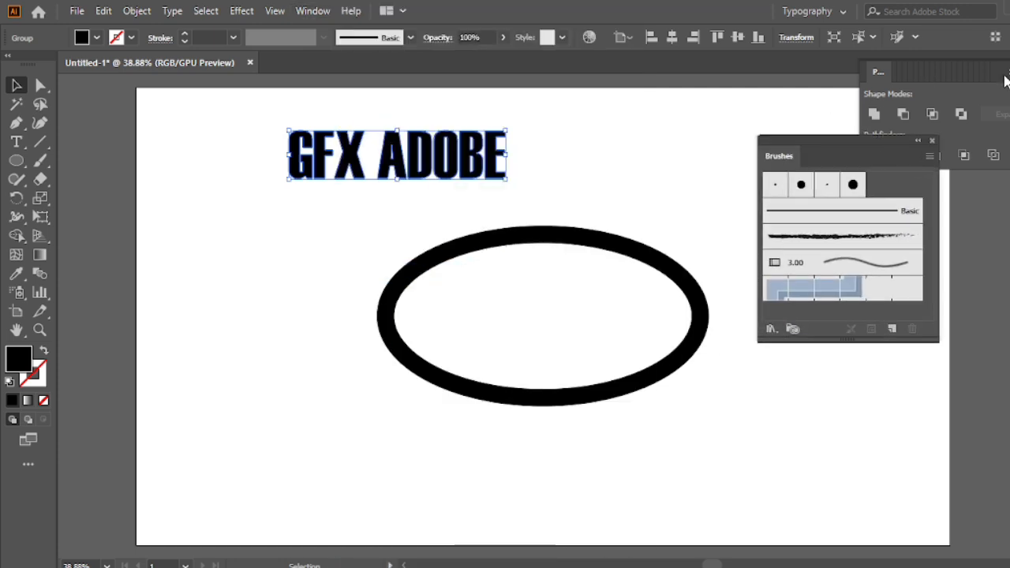
click(1009, 62)
drag(789, 152, 800, 101)
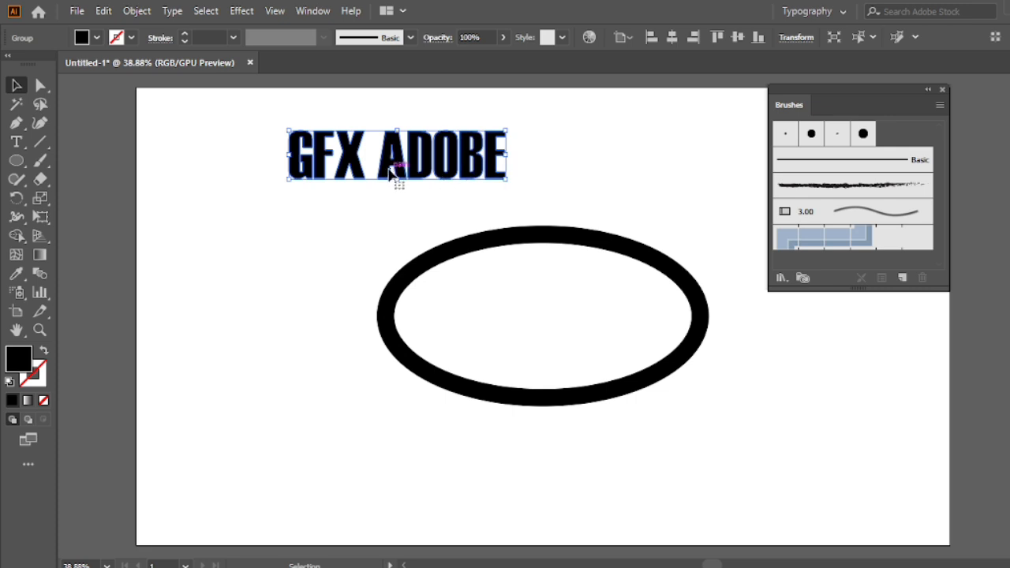
- Fill the outlined GFX ADOBE lettering with a medium-dark blue
double_click(12, 362)
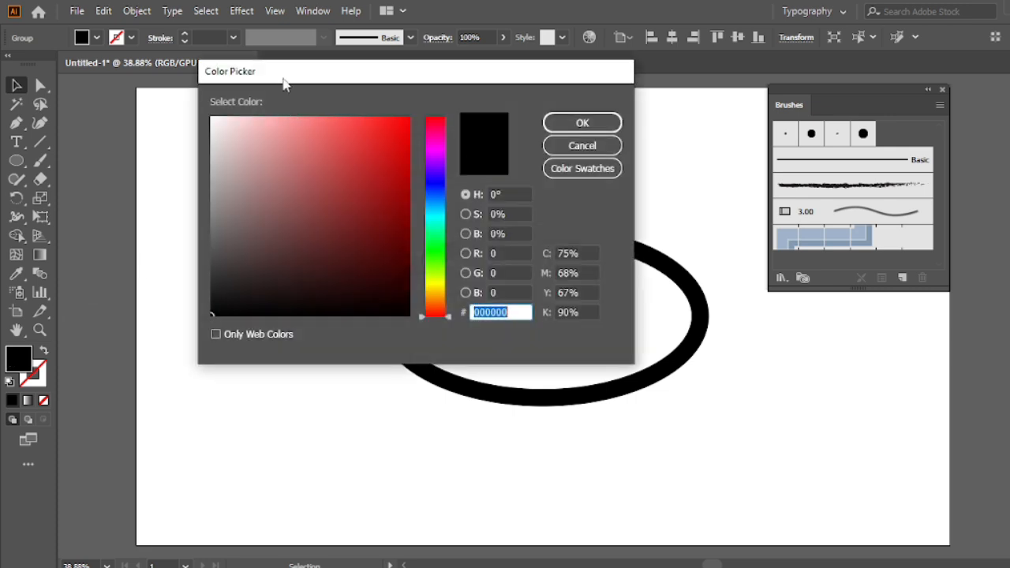
drag(350, 73, 656, 72)
click(367, 181)
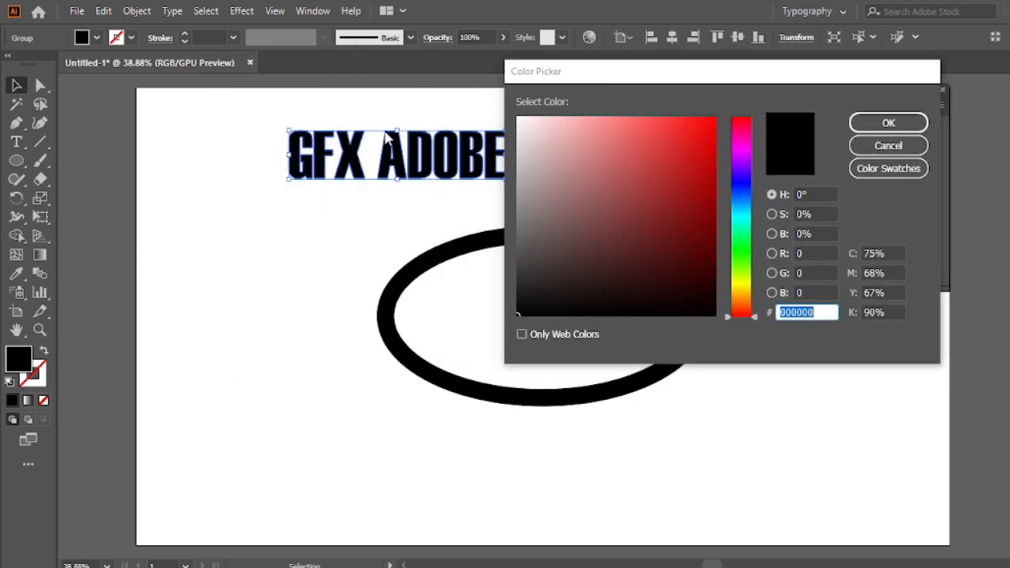
mouse_move(705, 235)
mouse_down()
mouse_move(719, 173)
mouse_move(717, 189)
mouse_move(738, 197)
mouse_move(719, 113)
mouse_move(713, 173)
mouse_up()
click(738, 211)
click(889, 122)
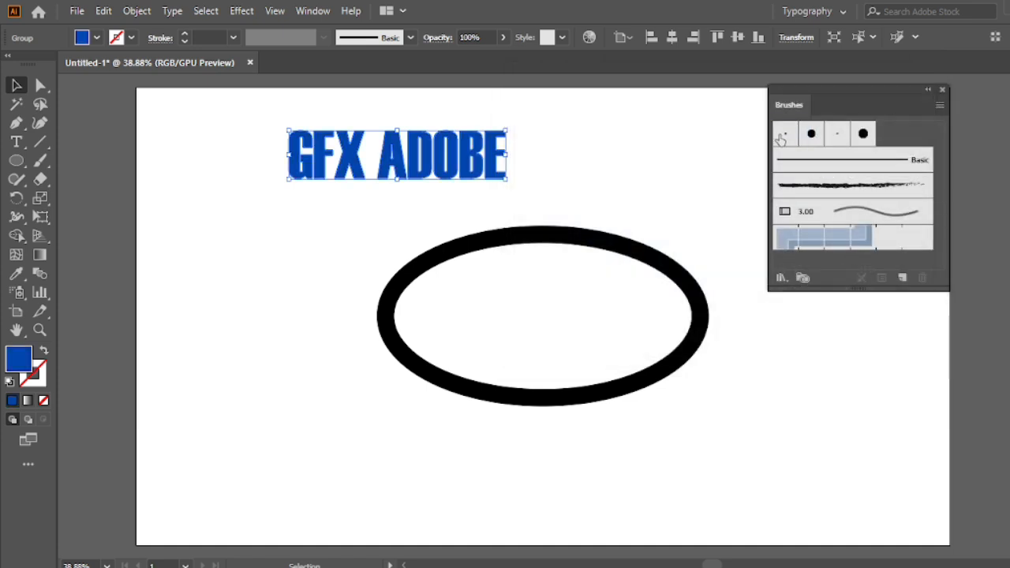
click(594, 167)
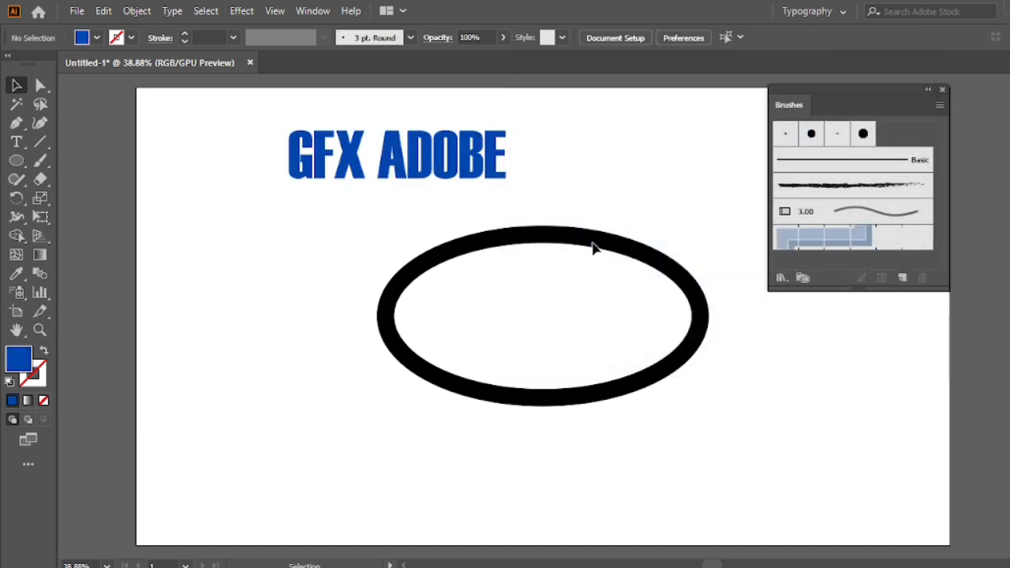
- Create a new Art Brush from the blue GFX ADOBE lettering, keeping the default name and options
click(593, 247)
click(577, 152)
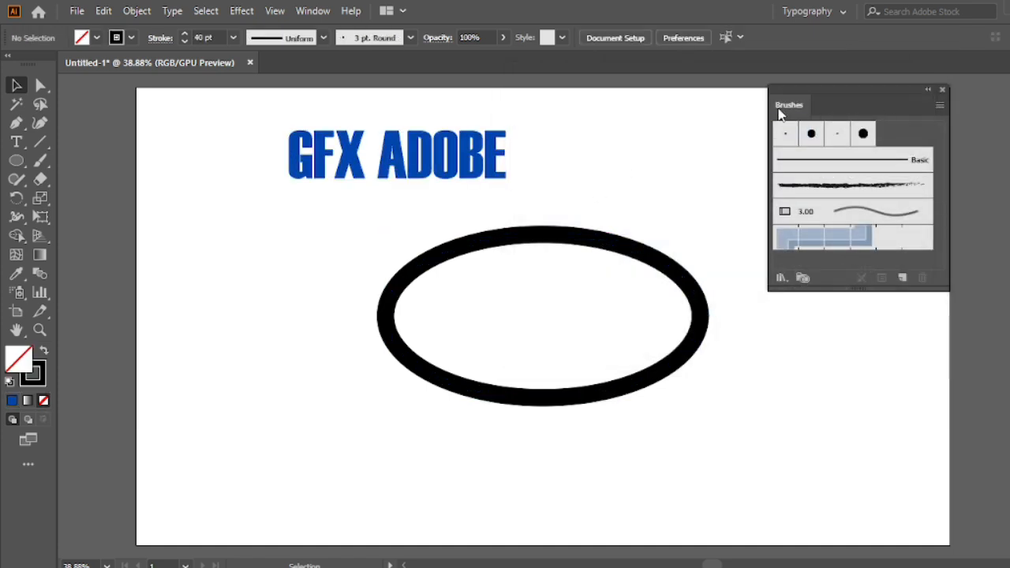
drag(780, 114, 769, 114)
click(414, 150)
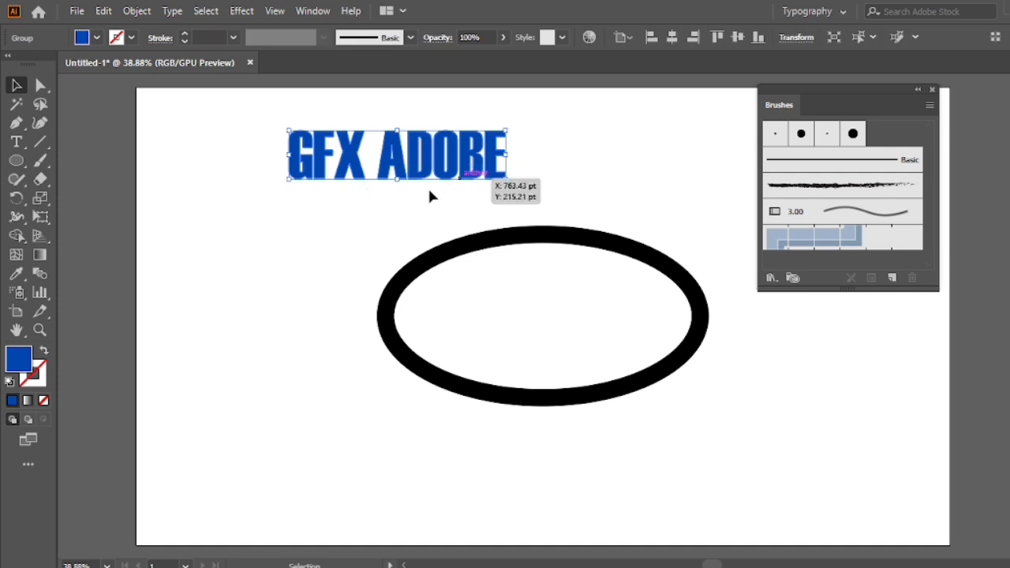
mouse_move(468, 168)
mouse_down()
mouse_move(582, 167)
mouse_move(850, 218)
mouse_move(852, 247)
mouse_up()
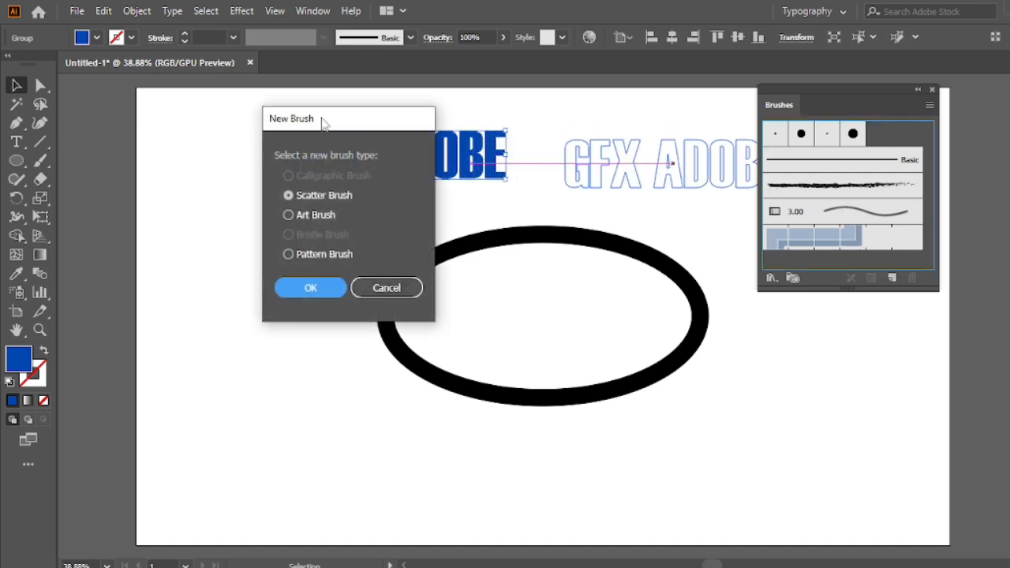
drag(322, 121, 464, 135)
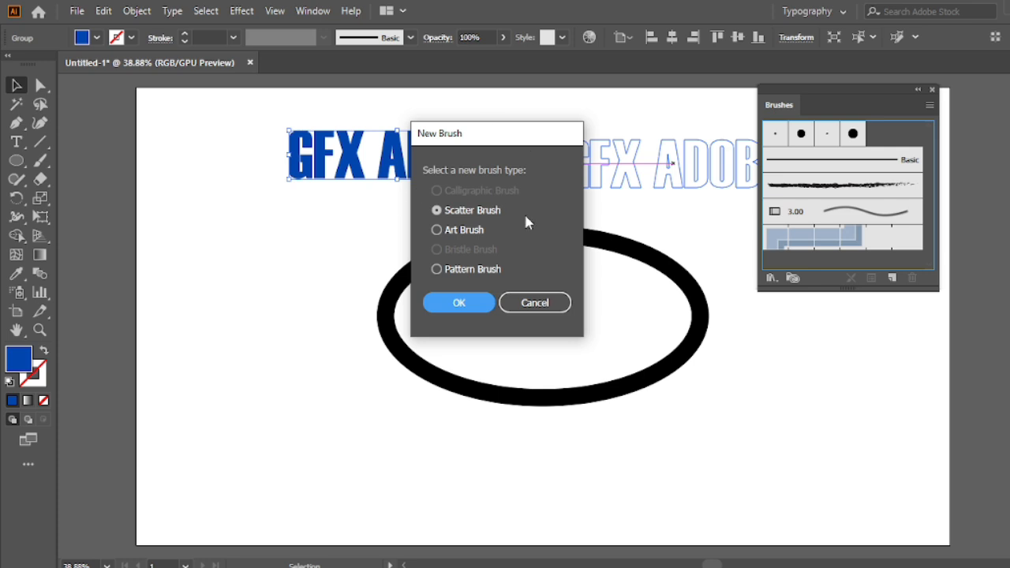
click(439, 229)
click(458, 302)
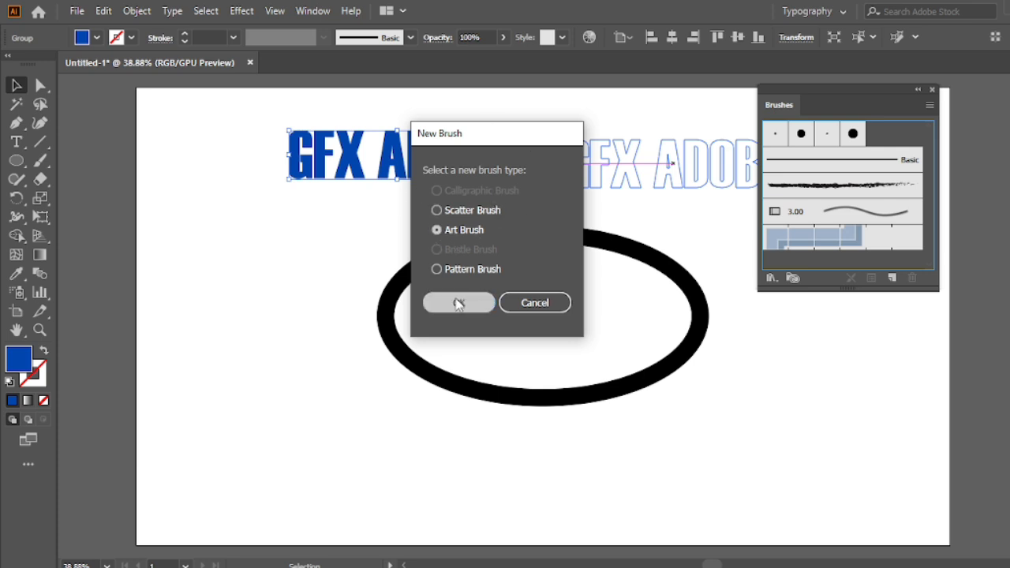
drag(166, 22, 291, 21)
click(517, 472)
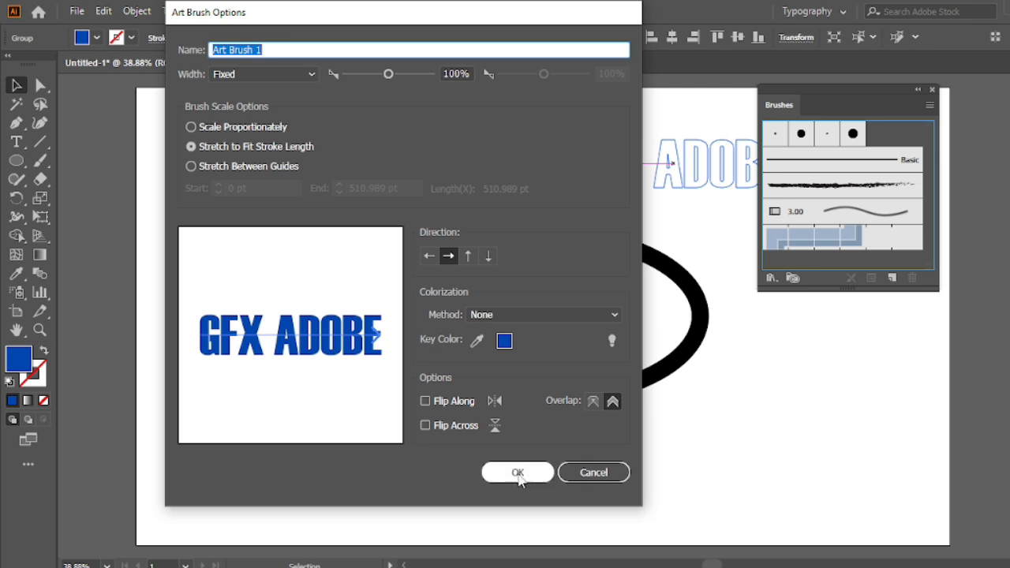
- Delete the original GFX ADOBE lettering from the artboard
click(594, 150)
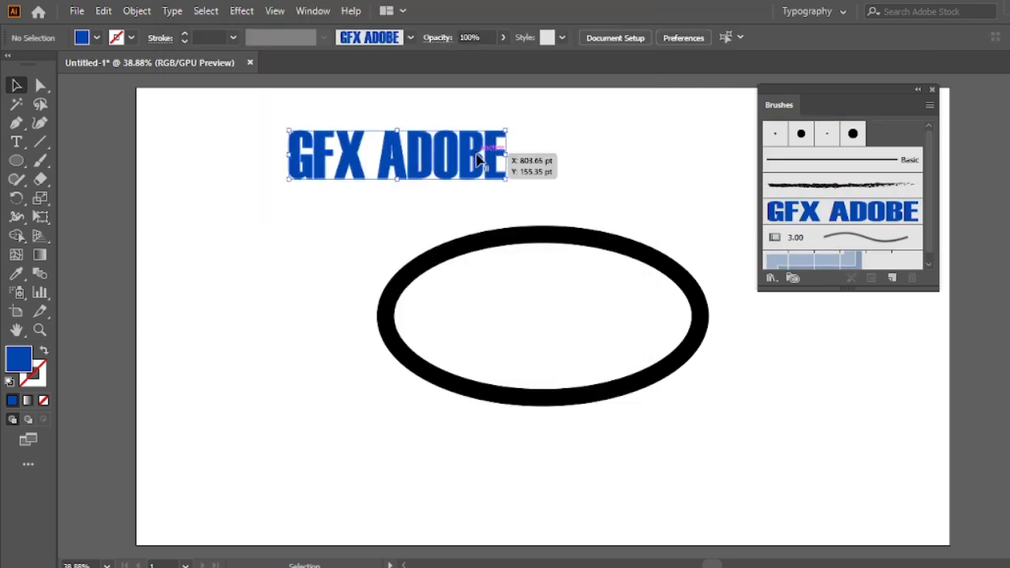
click(476, 154)
key(Delete)
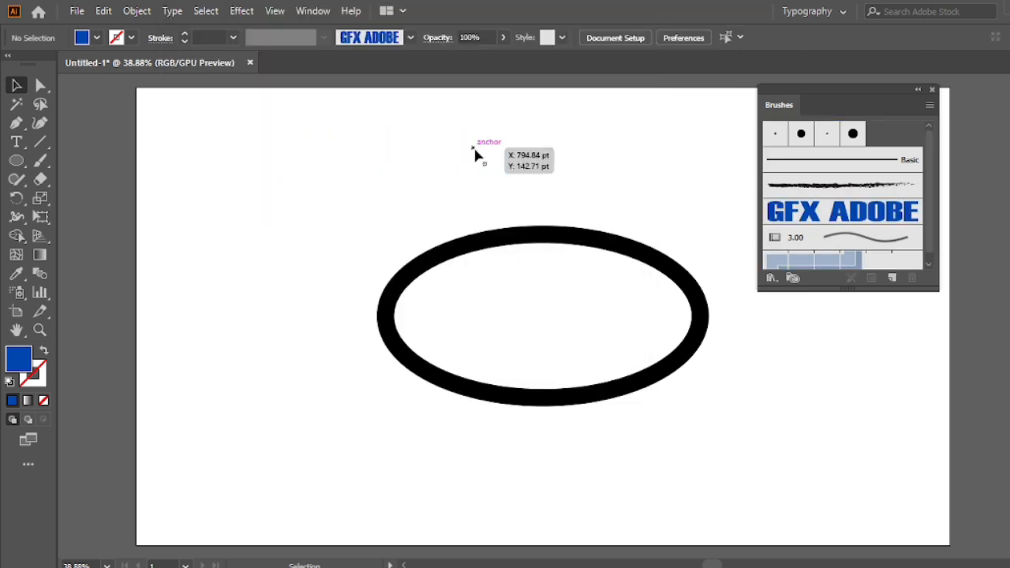
- Recolour the ellipse's outline to the lettering's blue and leave its interior without a fill
click(418, 264)
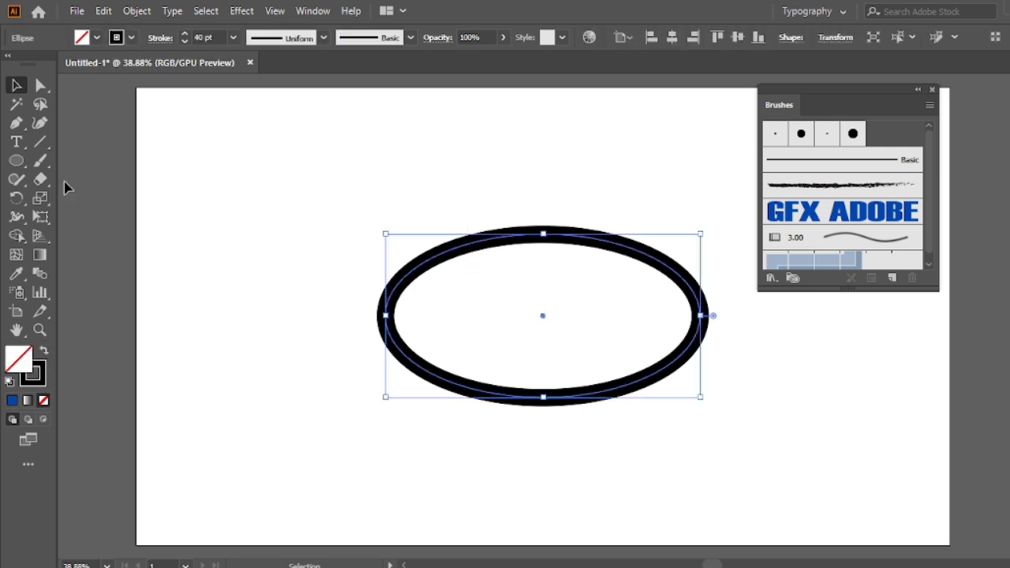
click(13, 401)
key(shift+x)
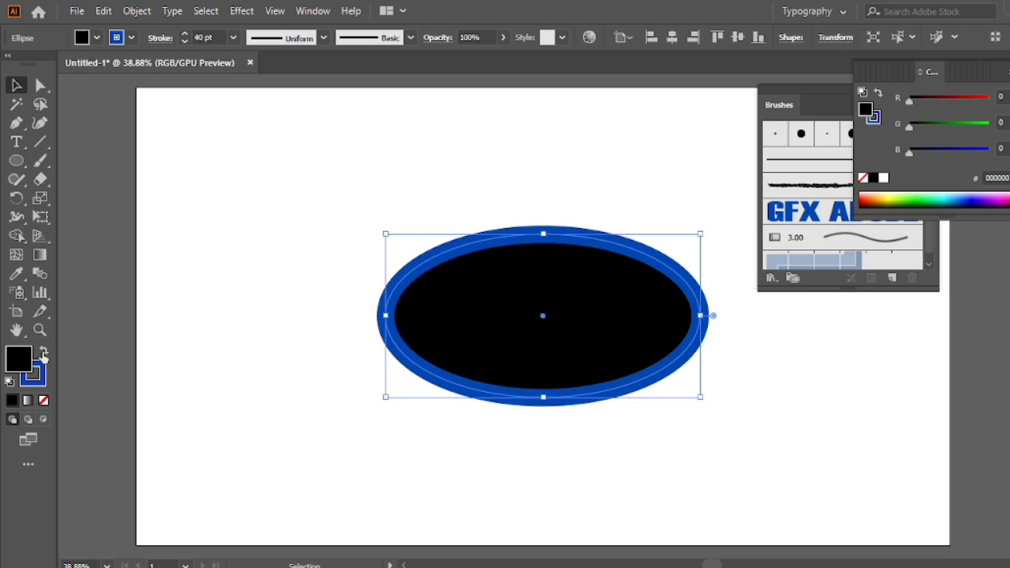
click(44, 400)
click(224, 237)
- Expand the ellipse's fill and stroke into a filled ring shape
drag(397, 191, 496, 294)
click(146, 12)
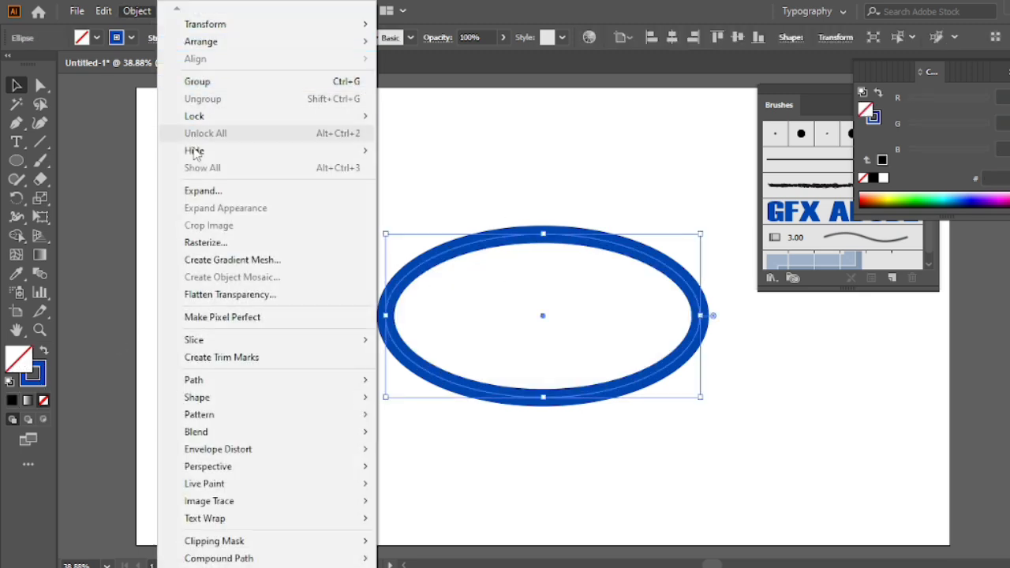
click(243, 192)
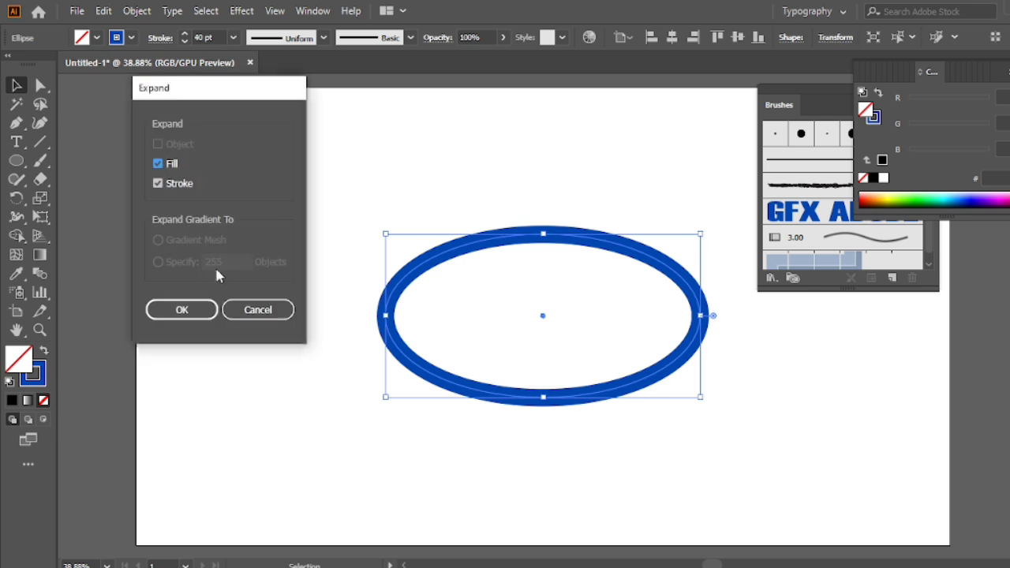
click(189, 309)
click(308, 177)
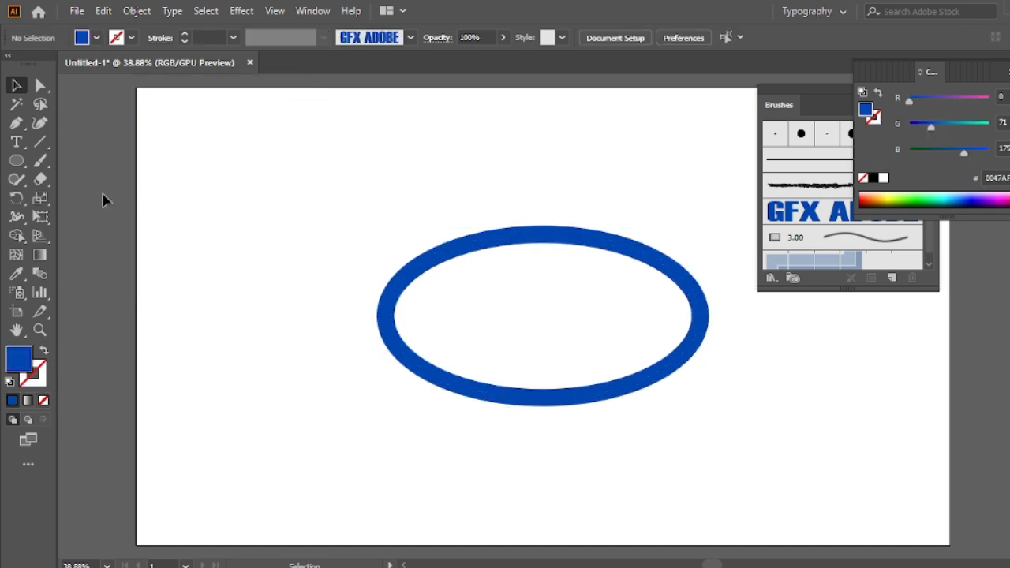
- Draw a horizontal line segment through the ellipse's centre, spanning nearly the full inner width of the ring
click(41, 142)
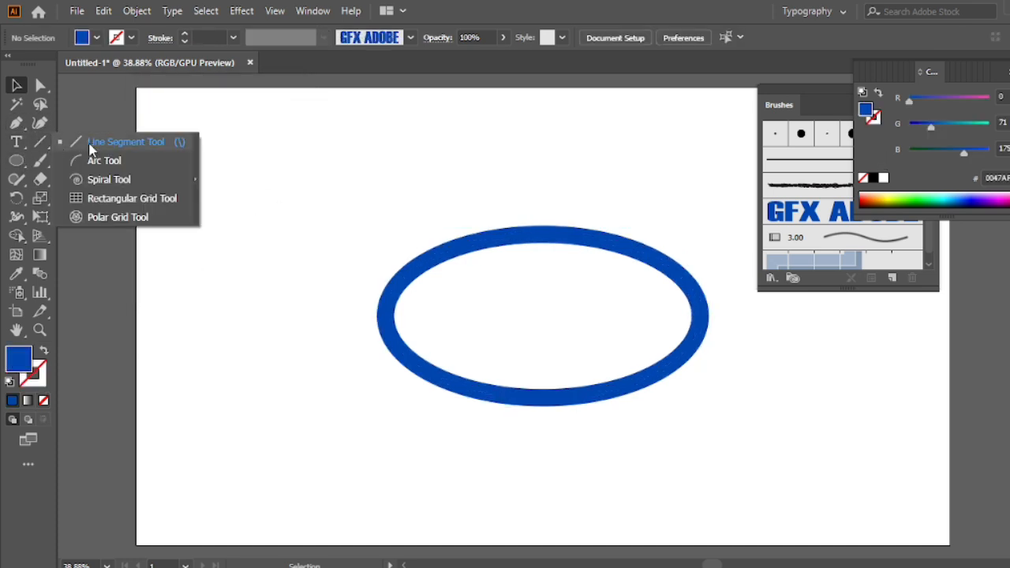
click(110, 142)
drag(407, 316, 682, 316)
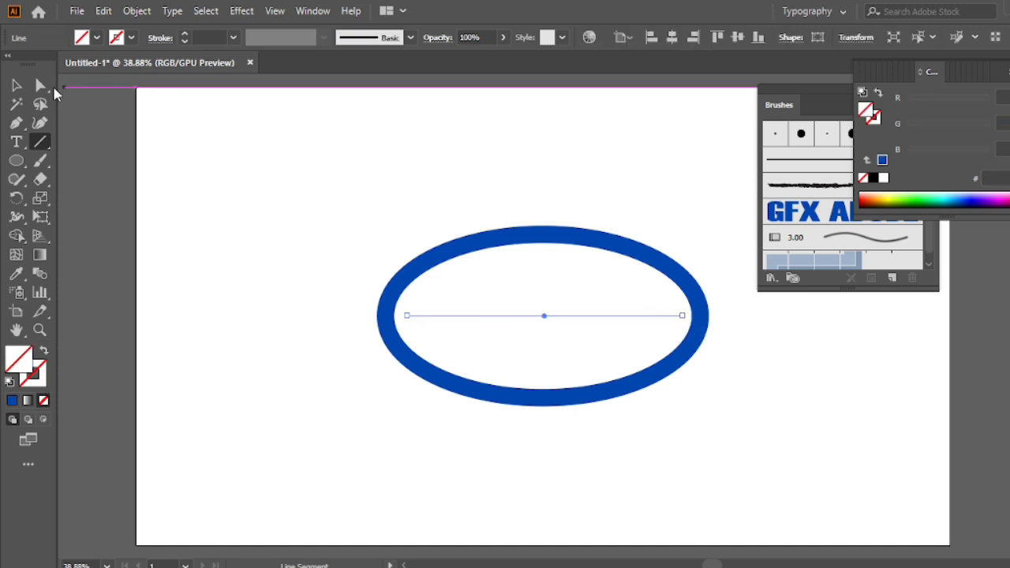
- Give the horizontal line a black stroke with a weight of 4 pt
click(19, 87)
click(131, 37)
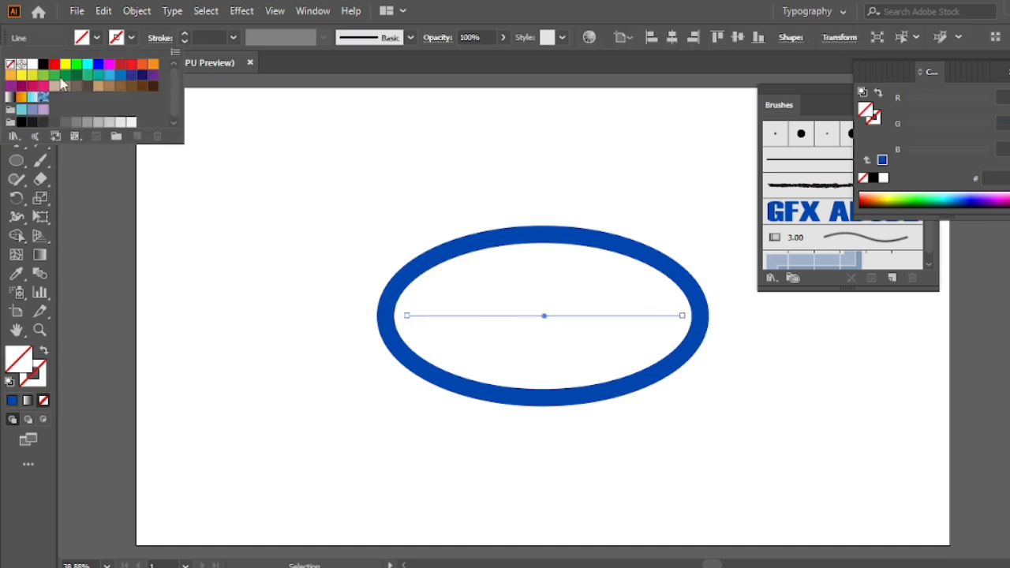
click(36, 67)
click(184, 35)
click(185, 34)
click(185, 35)
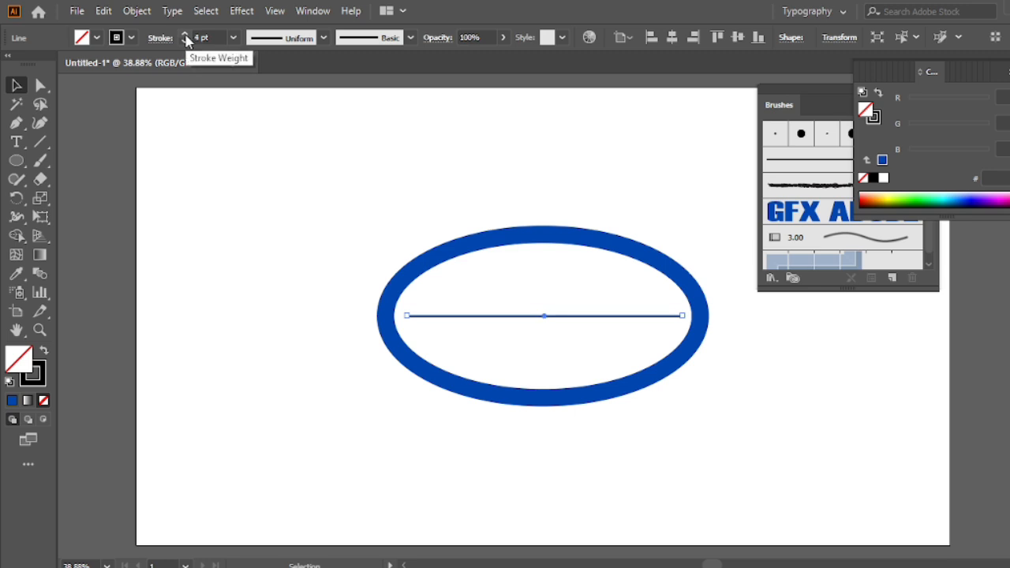
click(255, 209)
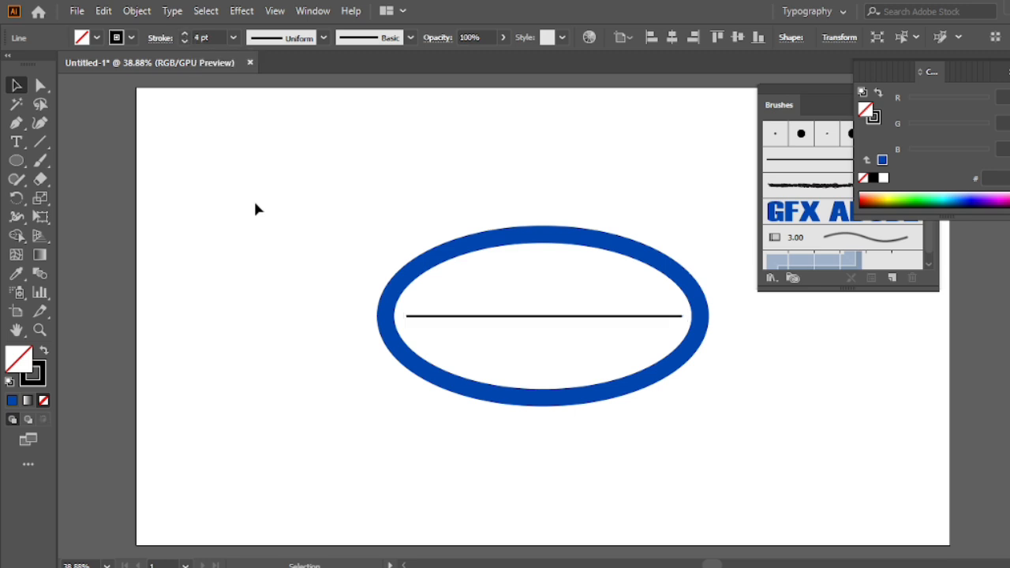
- Apply the GFX ADOBE art brush to the horizontal line inside the ring
click(509, 313)
click(410, 39)
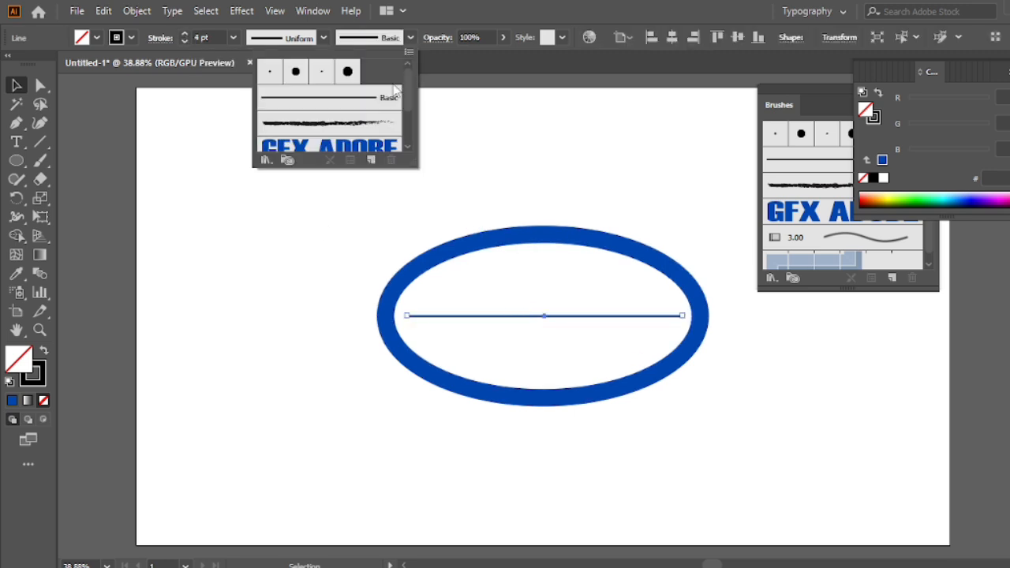
scroll(352, 122, down, 3)
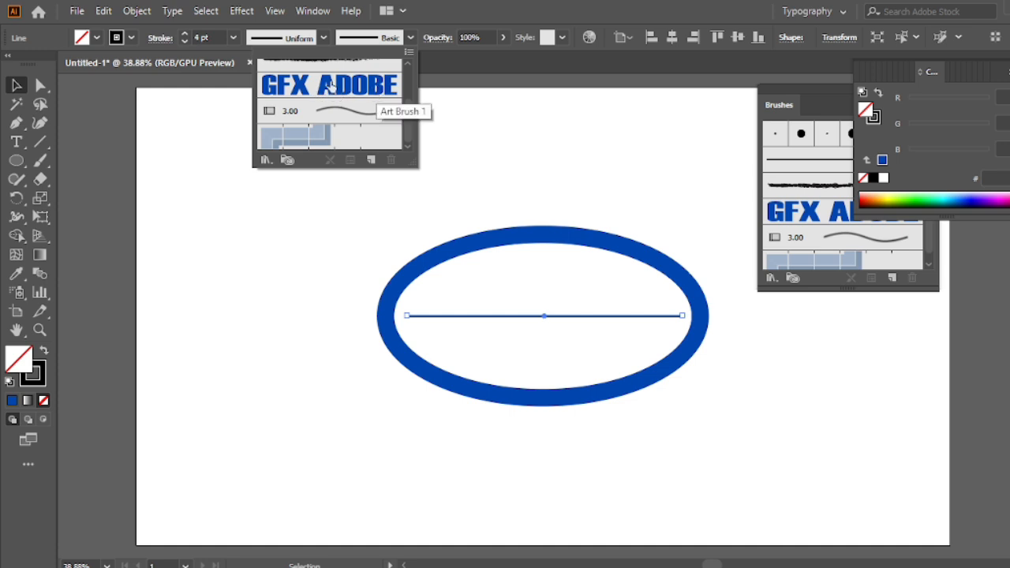
click(354, 93)
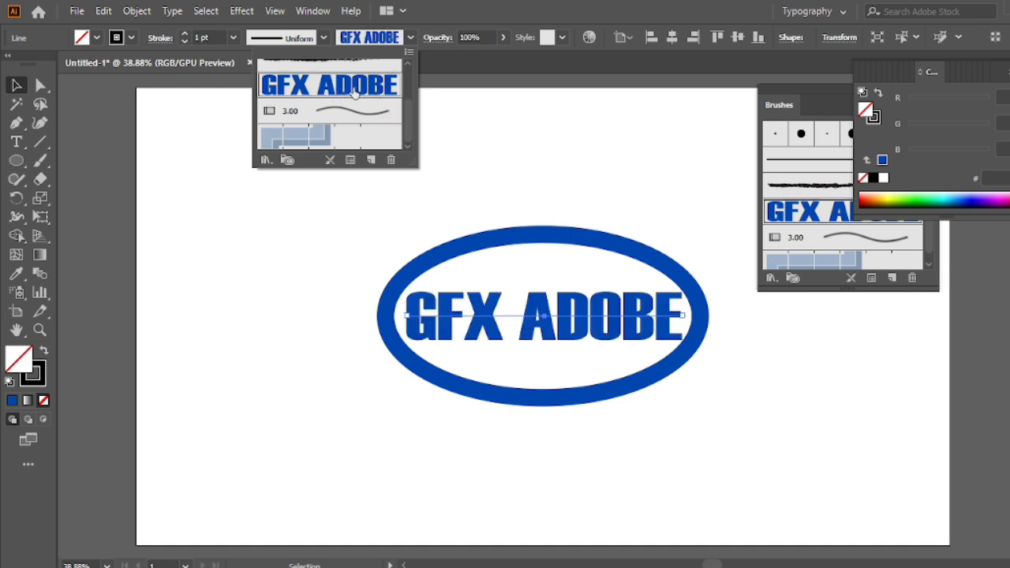
click(416, 45)
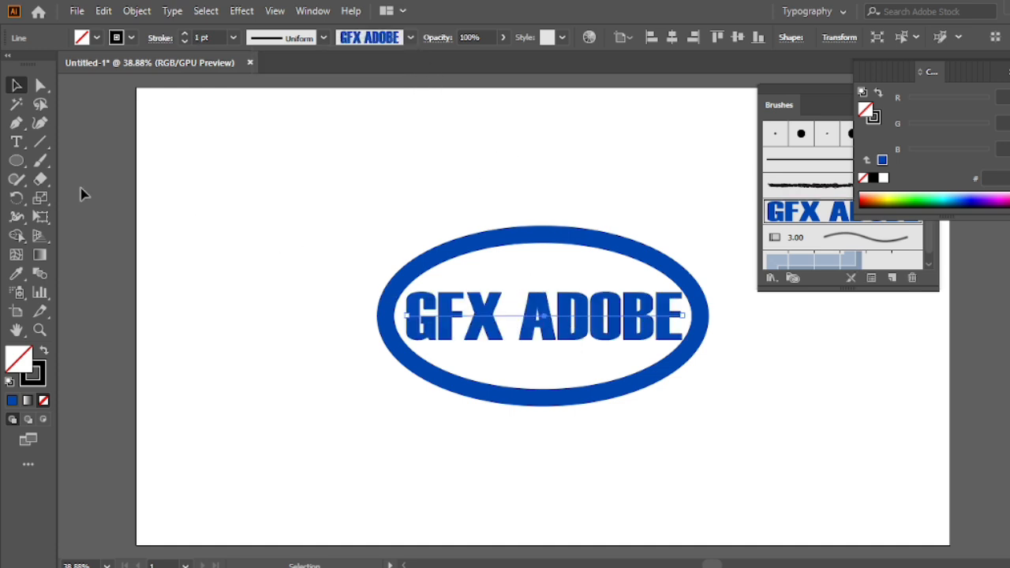
- Widen the brushed line at its midpoint to about 2.84 pt with the Width tool so the lettering bulges to fit the ring
click(19, 221)
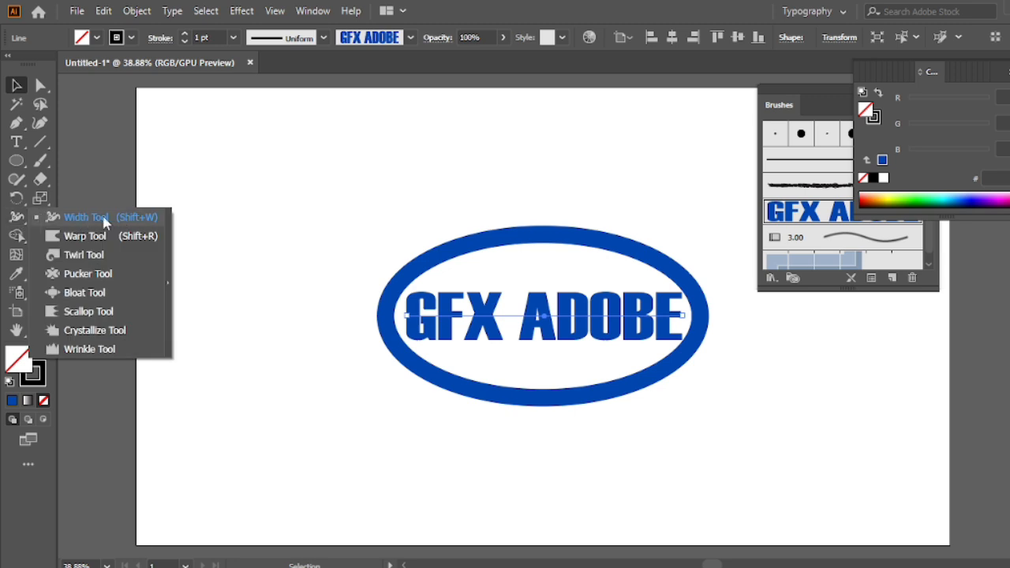
click(110, 219)
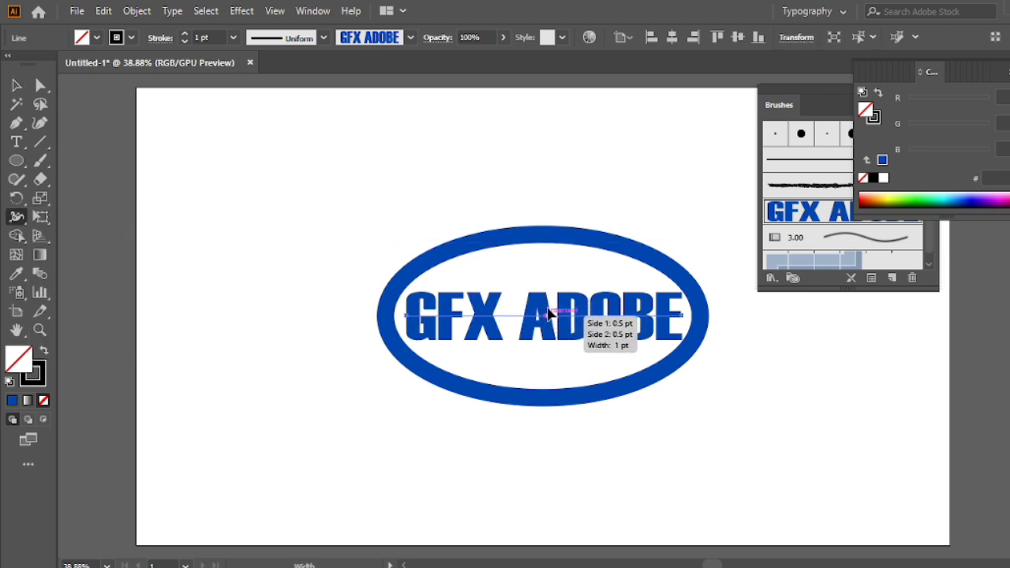
drag(550, 314, 548, 255)
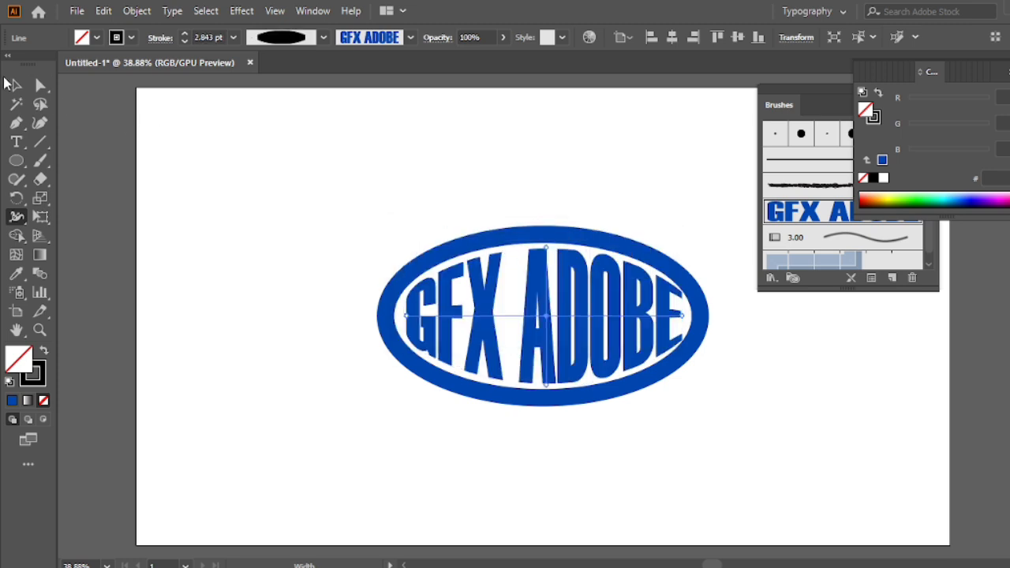
click(16, 85)
click(410, 191)
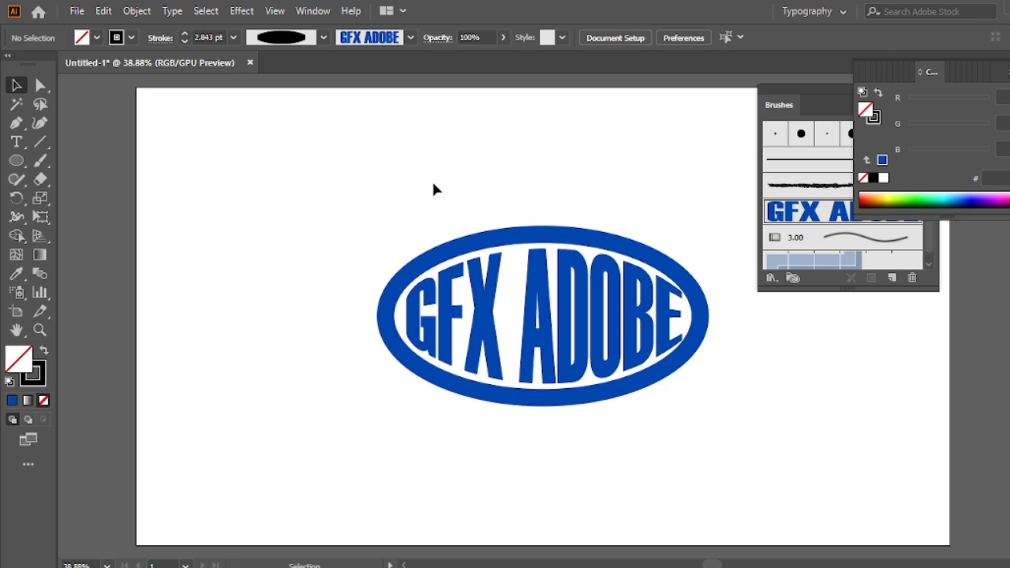
- Group the ring with the GFX ADOBE lettering and centre the group on the artboard
drag(373, 210, 517, 359)
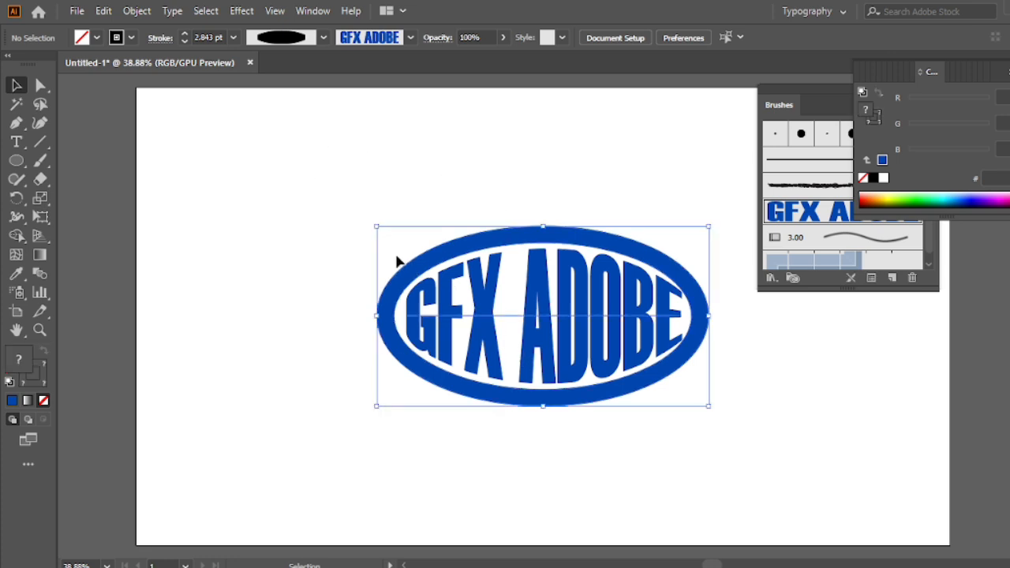
right_click(273, 192)
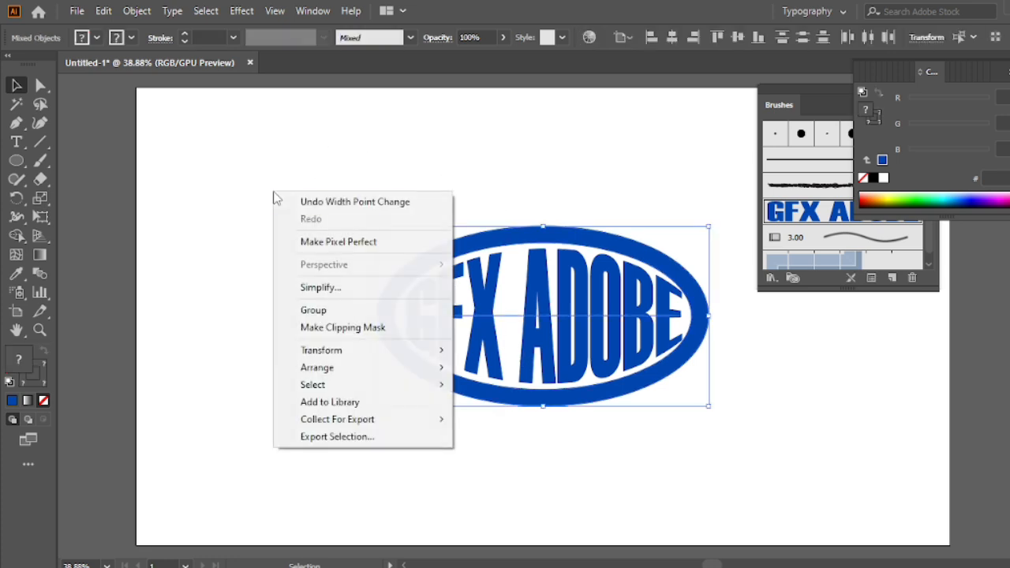
click(309, 310)
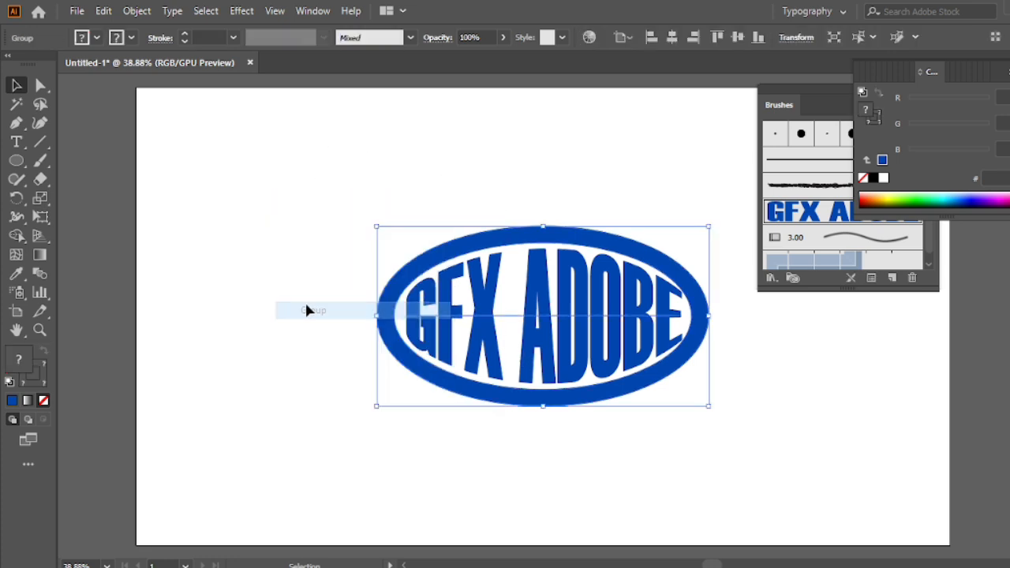
click(622, 38)
click(617, 89)
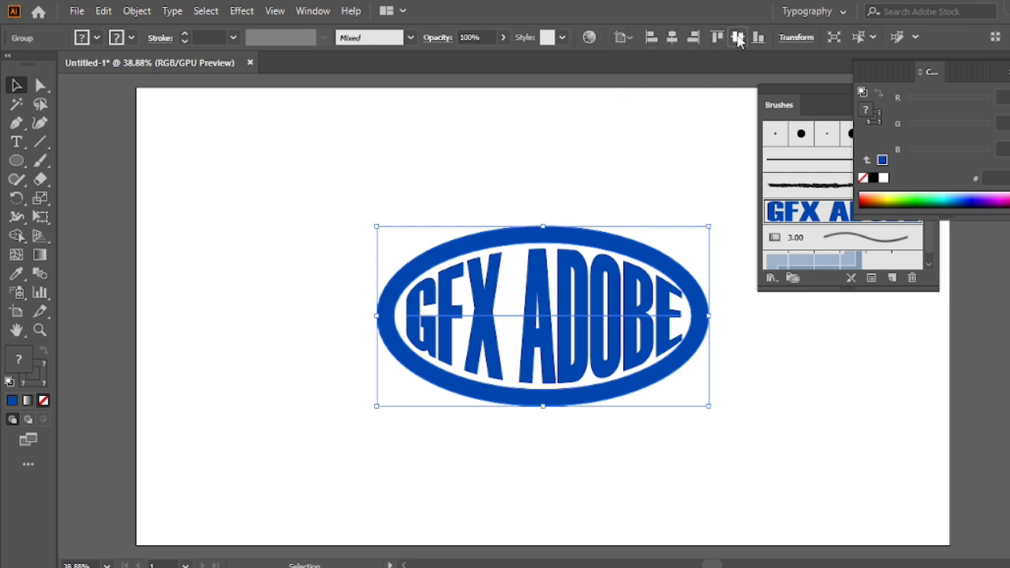
- Enlarge the grouped logo proportionally from its centre to about half the artboard's width and clear the Color and Brushes panels away
drag(709, 316, 755, 311)
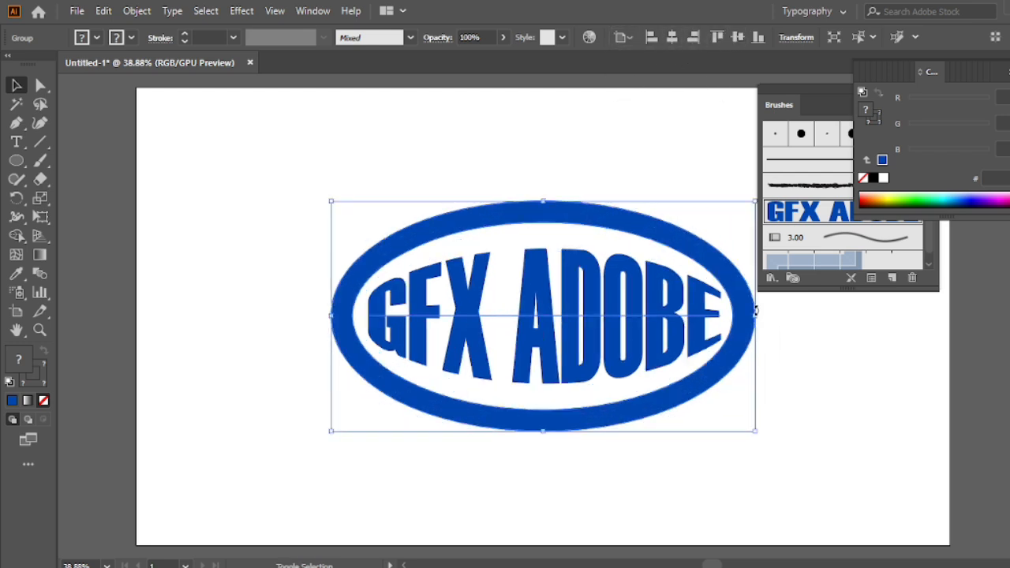
click(1009, 71)
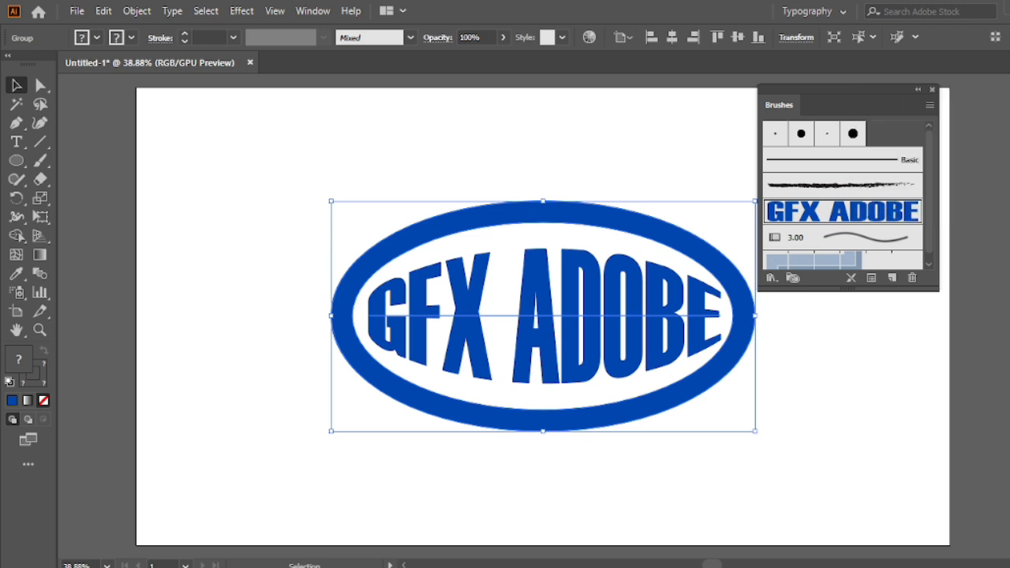
drag(793, 106, 1009, 115)
click(506, 162)
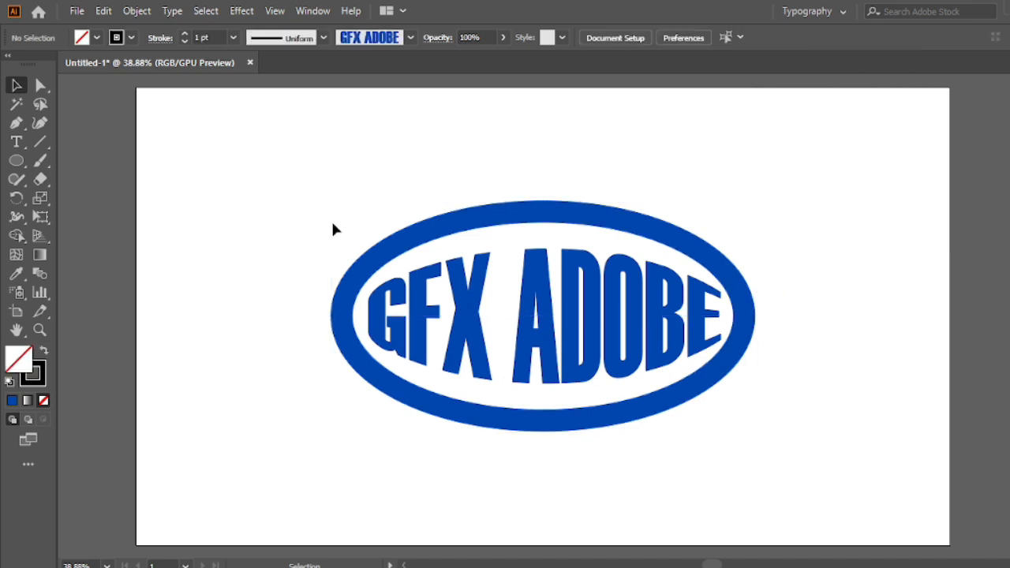